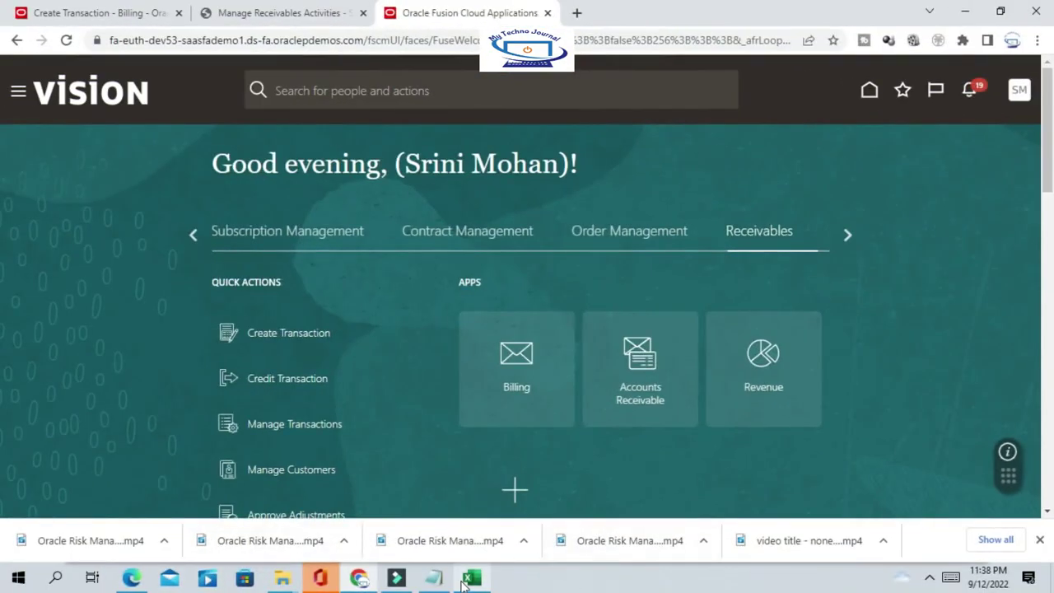
Read the AR invoice adjustment definition and adjustment types in the Excel notes, and return to Oracle Fusion in Chrome.
left_click(473, 580)
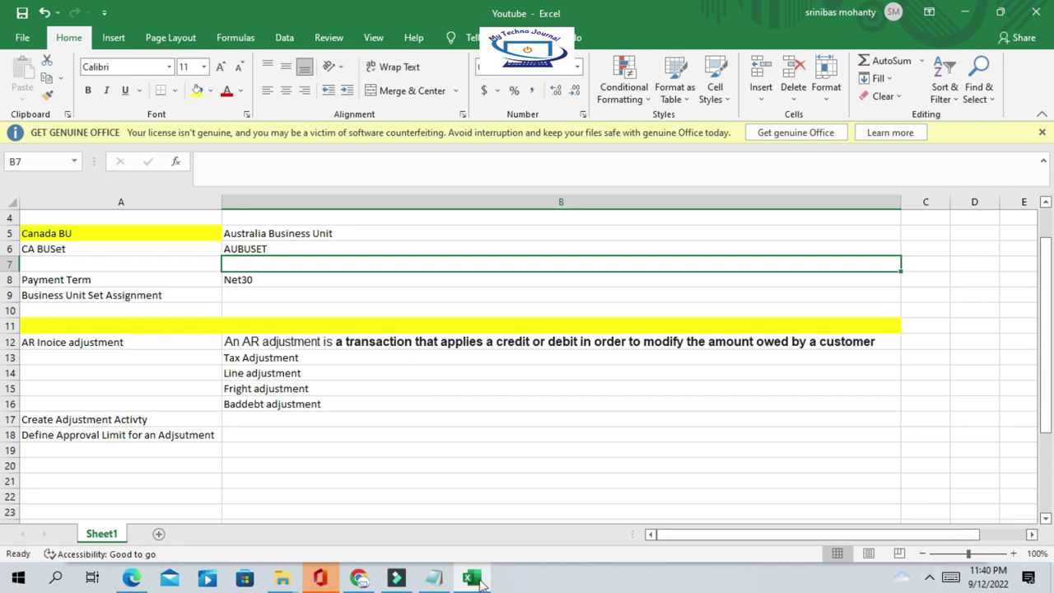
left_click(360, 579)
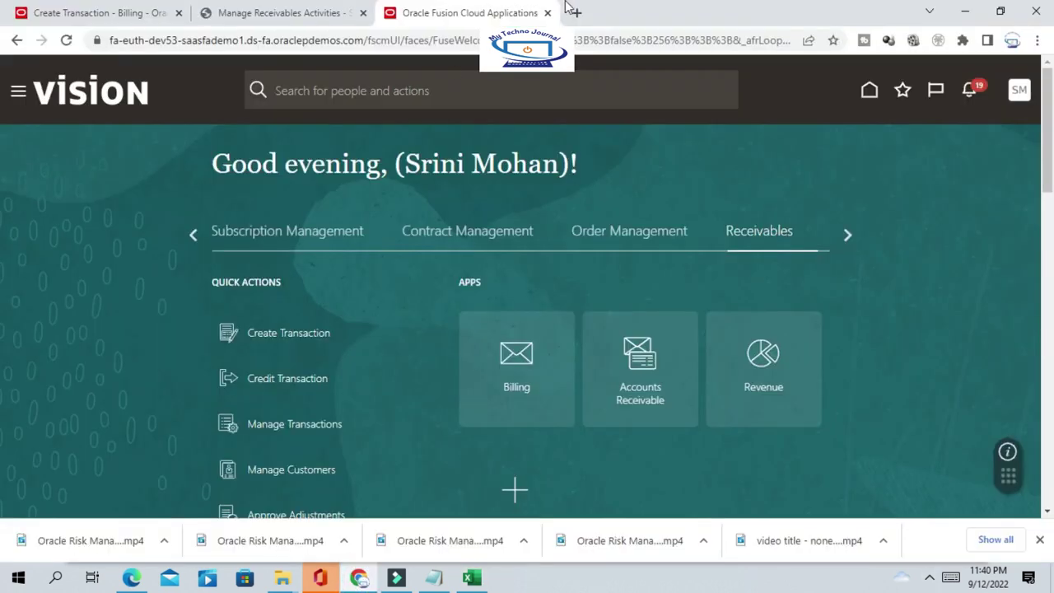
Open Manage Transactions from the Receivables Billing work area, checking the invoice number noted in Notepad on the way.
left_click(512, 354)
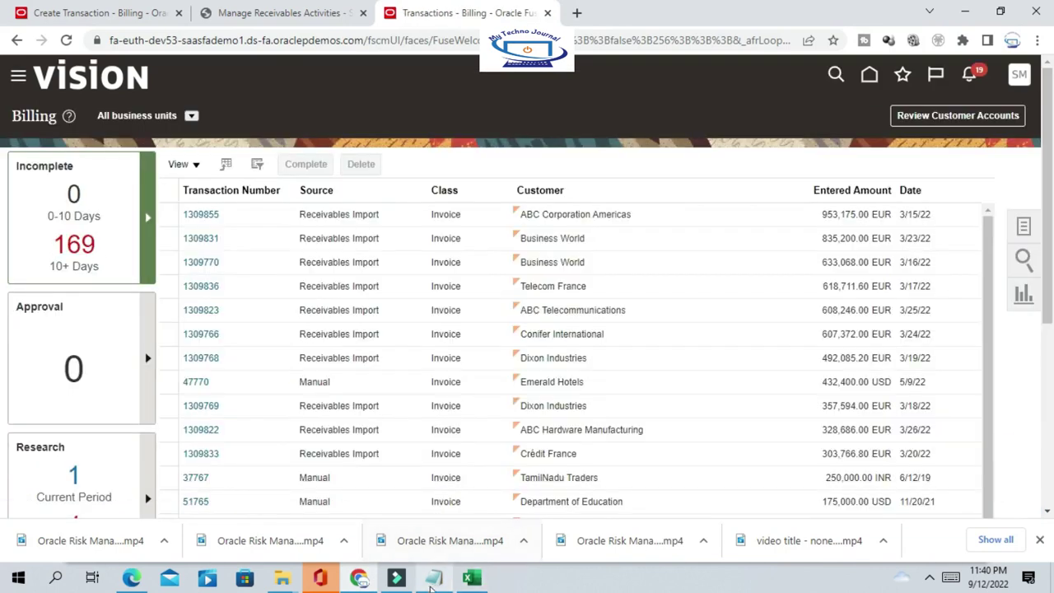
left_click(430, 584)
left_click_drag(152, 132, 183, 134)
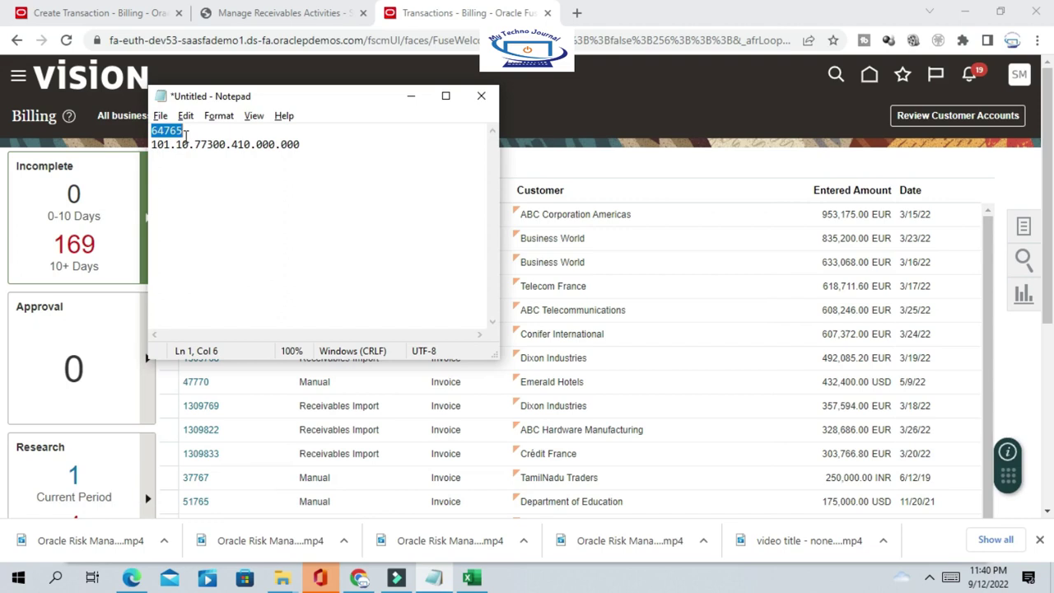
left_click(411, 95)
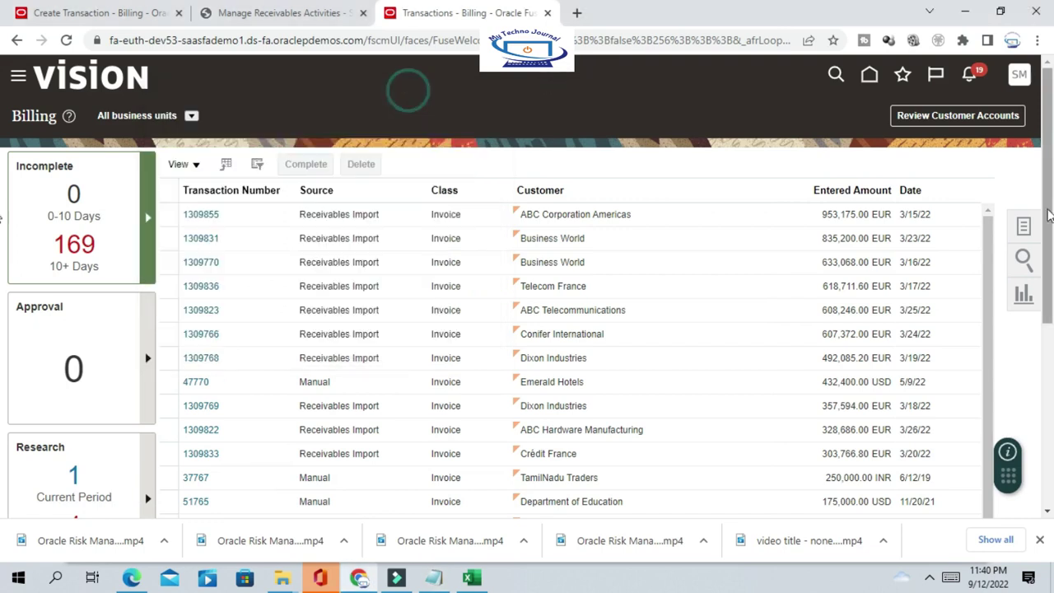
left_click(1024, 226)
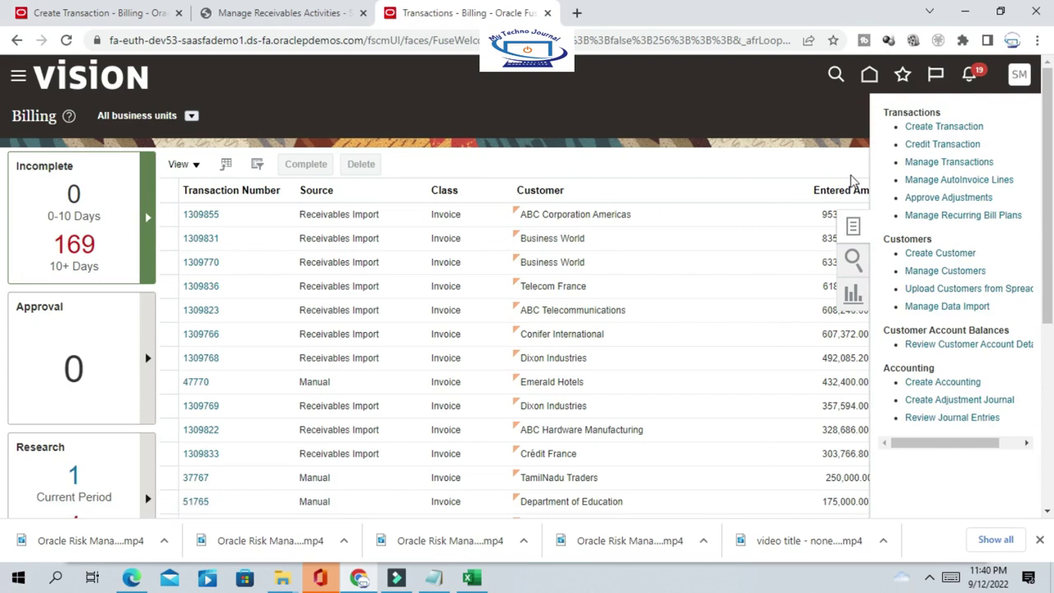
left_click(922, 162)
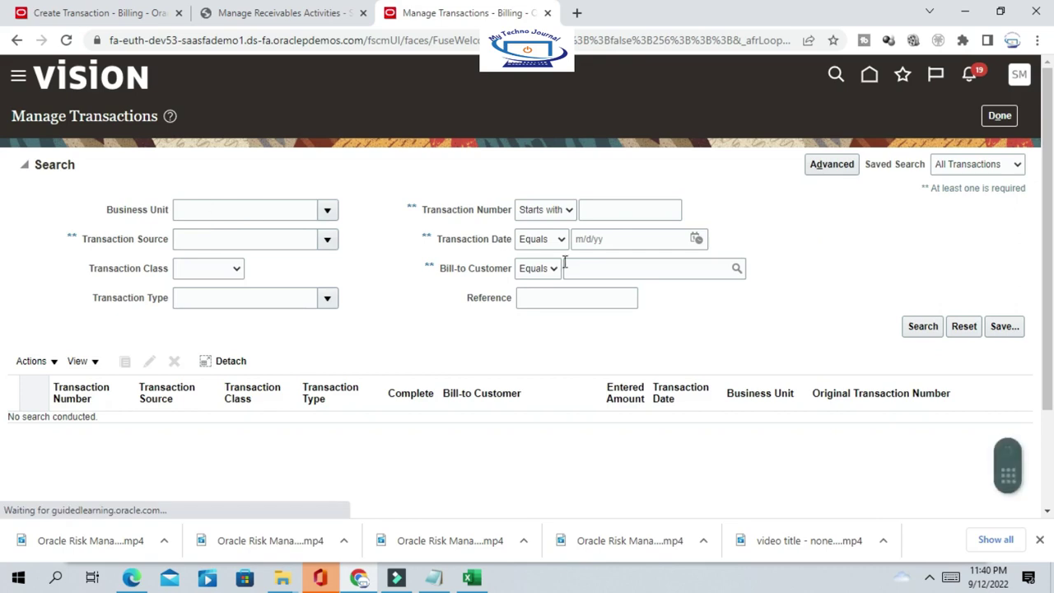
Search for transaction number 64765 and open the matching invoice for review.
left_click(609, 209)
type("64765")
left_click(920, 329)
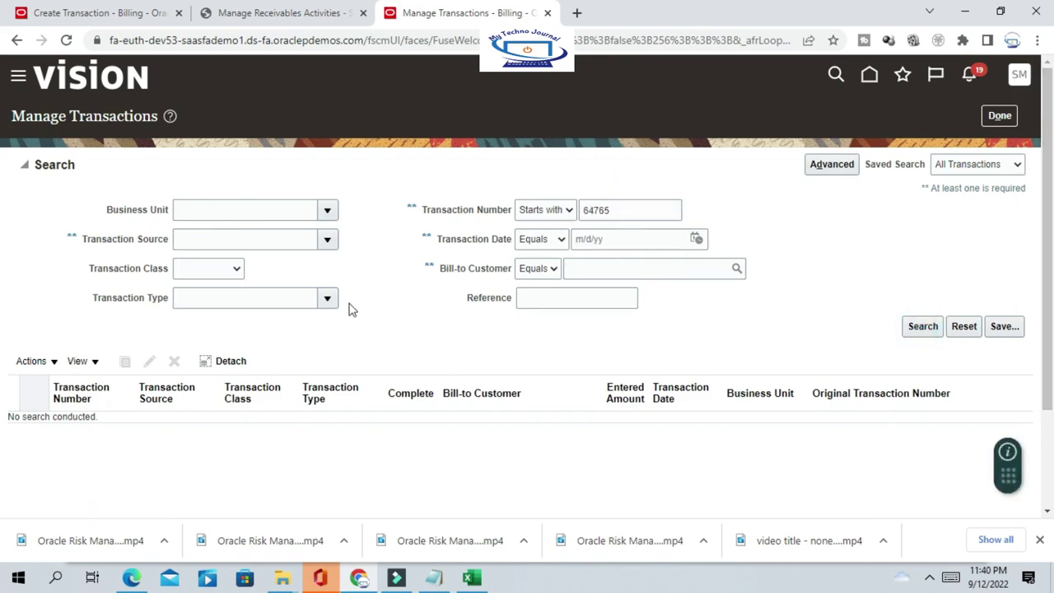
left_click(71, 269)
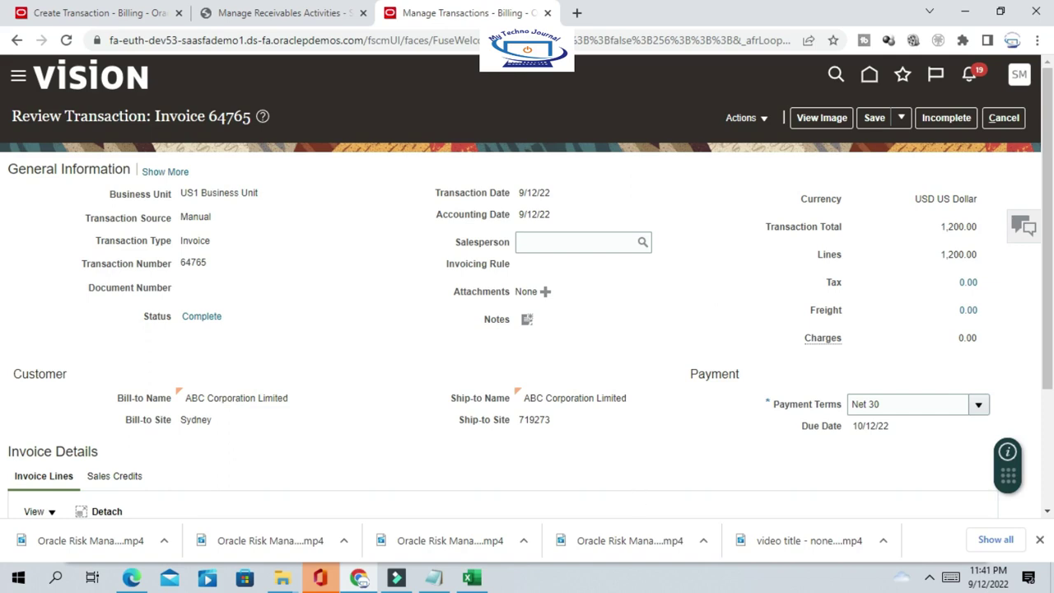
Check the adjustment activity setup item in cell A17 of the Excel notes, and return to Oracle Fusion in Chrome.
left_click(481, 583)
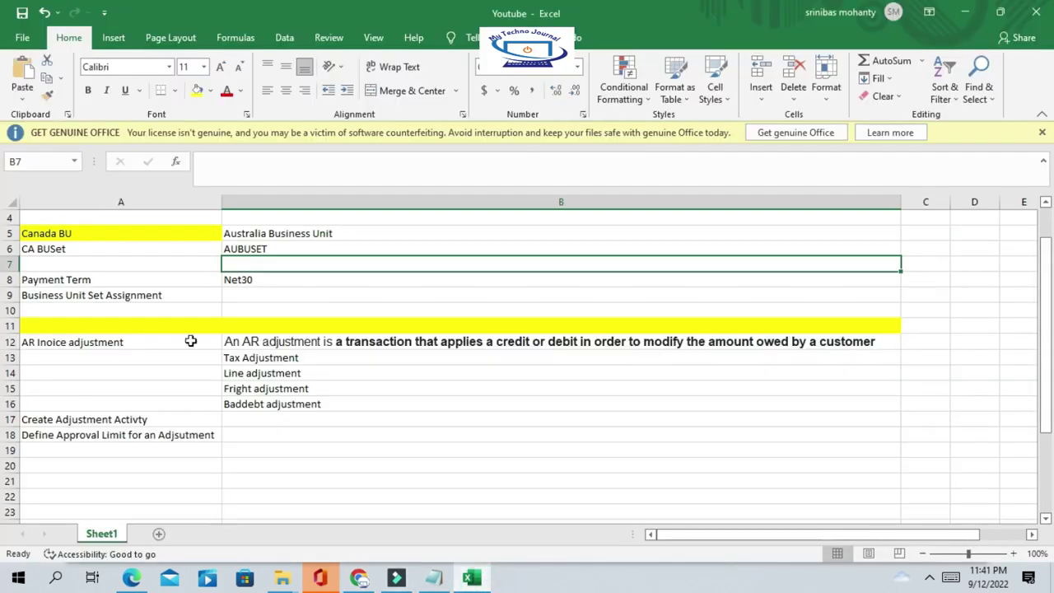
left_click(54, 421)
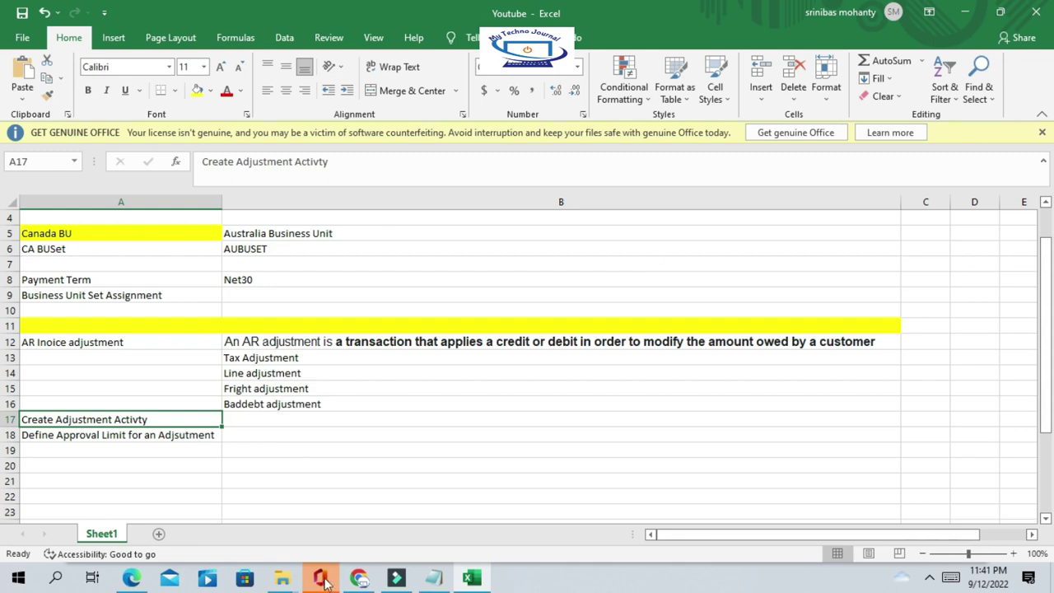
left_click(360, 579)
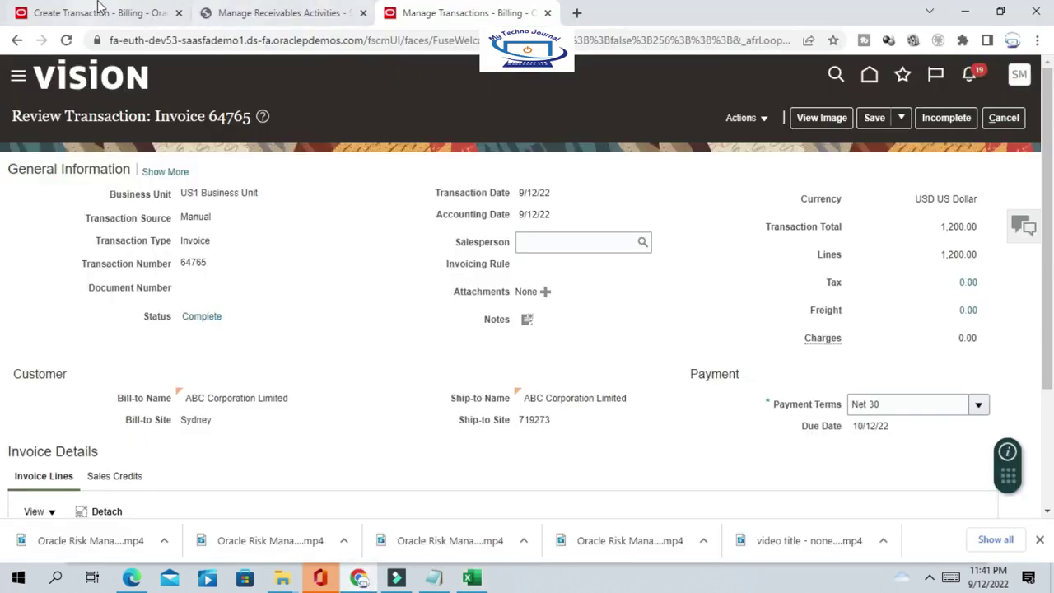
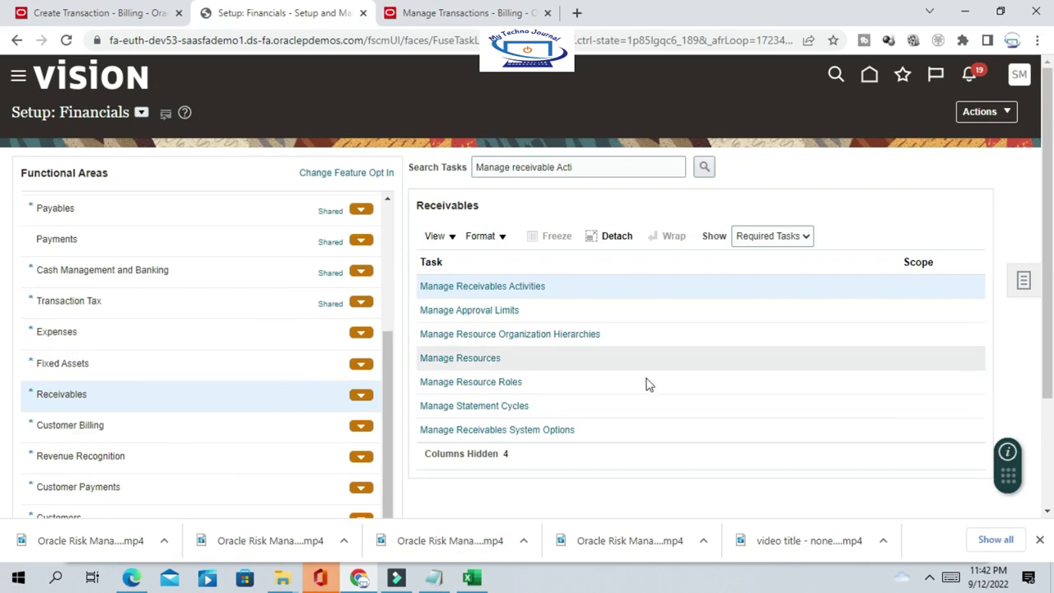
Start a new receivables activity from the Manage Receivables Activities setup task and assign it to US1 Business Unit.
left_click(526, 288)
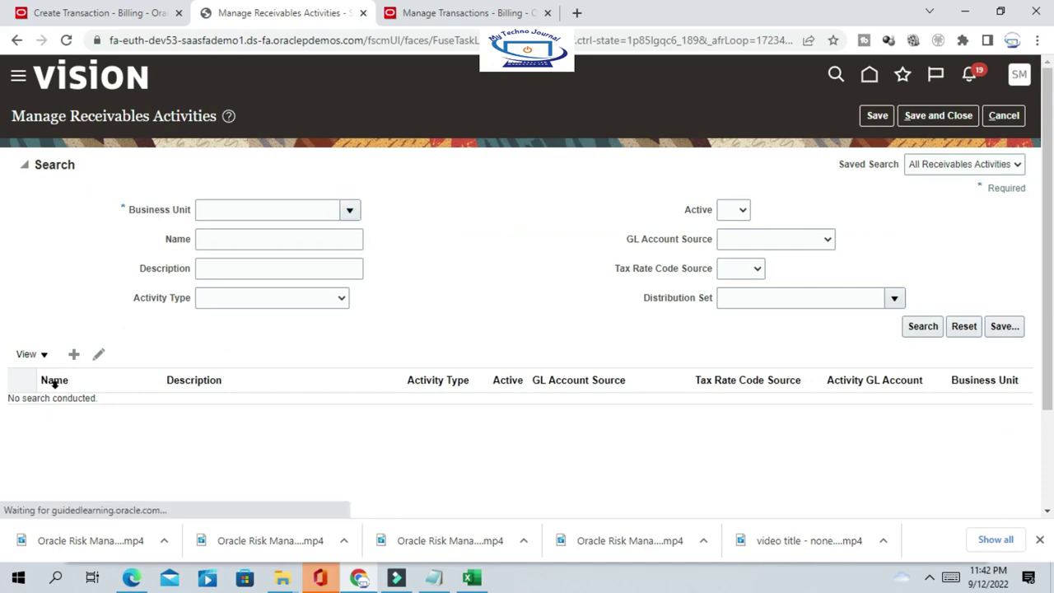
left_click(74, 356)
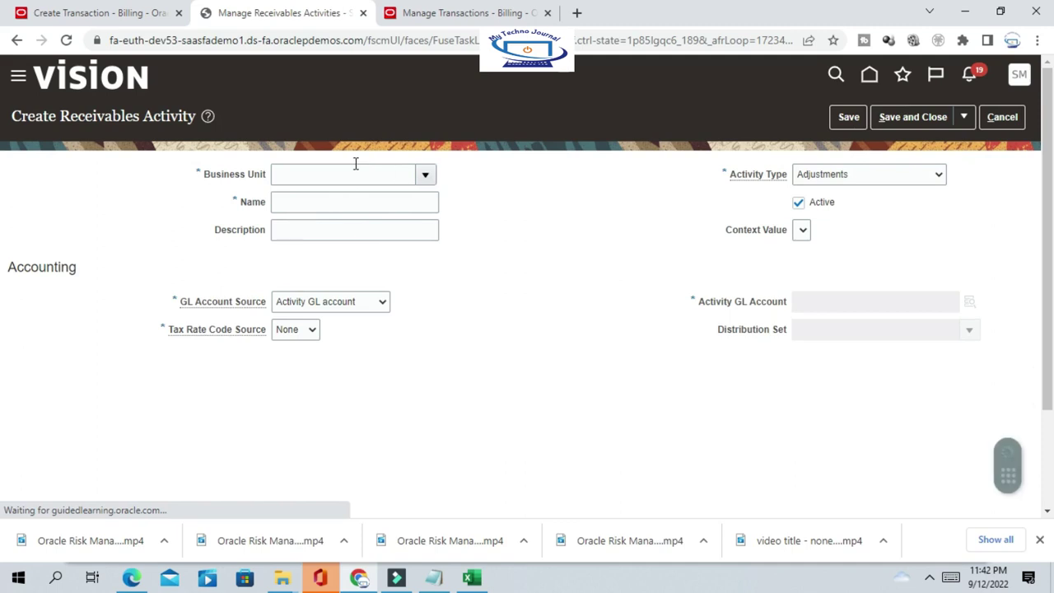
left_click(356, 164)
type("us1")
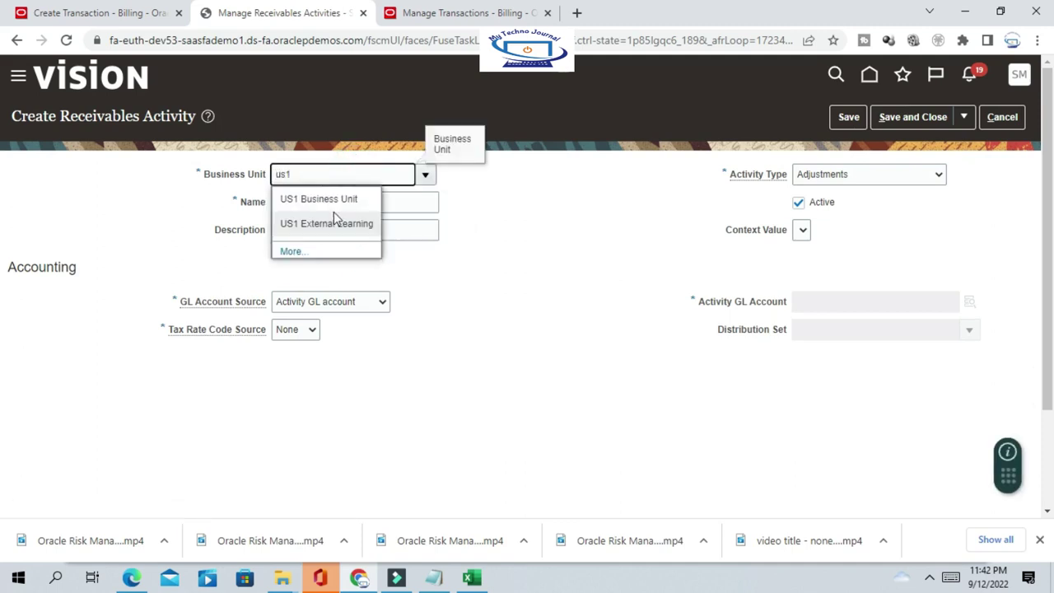
left_click(330, 201)
Name the receivables activity Line-adjustment and give it the description "adjustment for-testing".
left_click(342, 201)
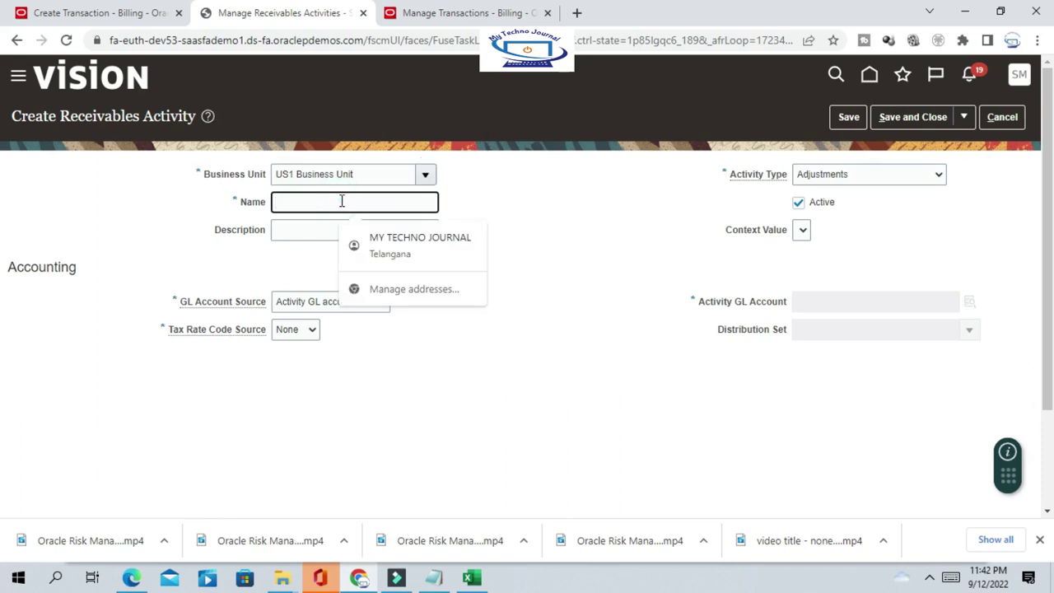
type("Line-adjustment")
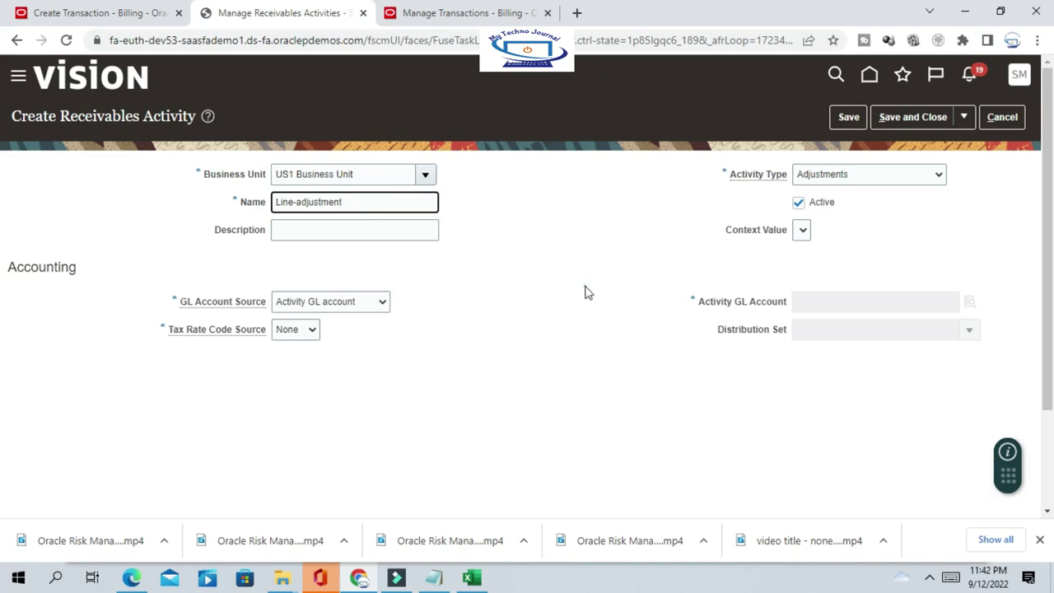
left_click(586, 290)
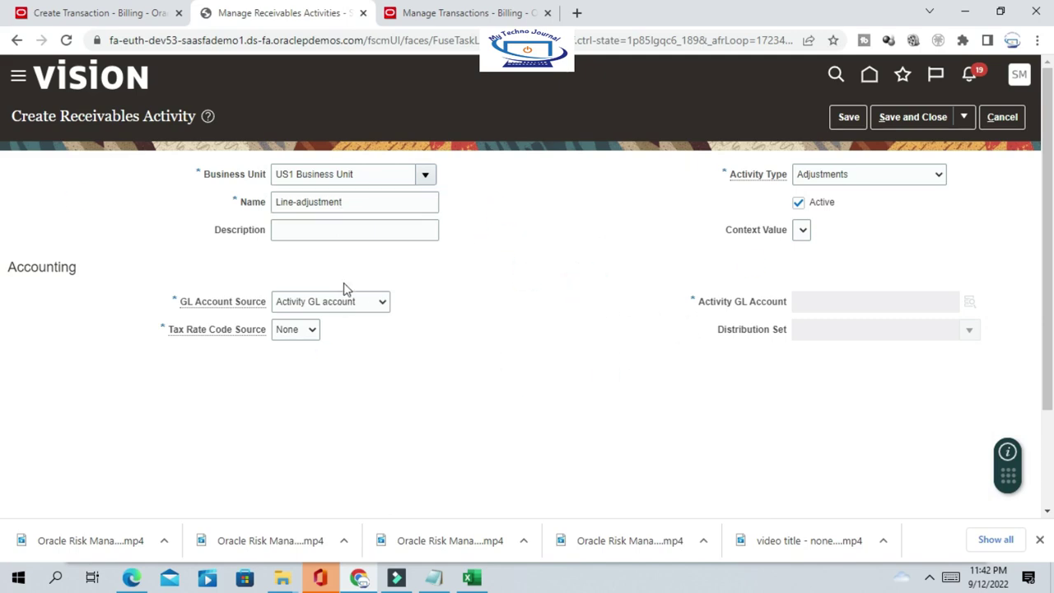
left_click(341, 231)
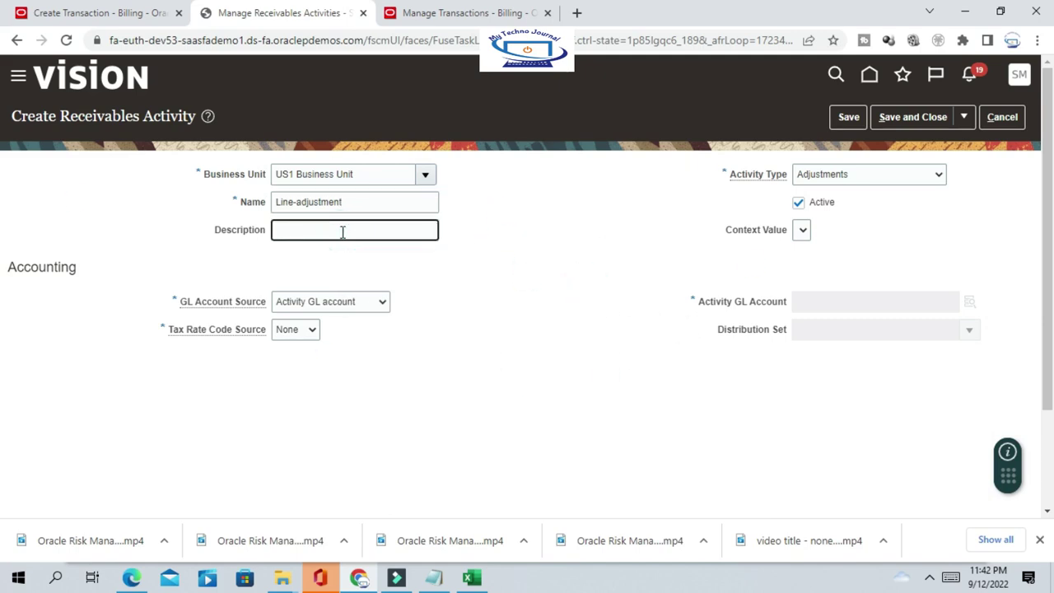
type("adjustment")
type("for-testing")
left_click(531, 223)
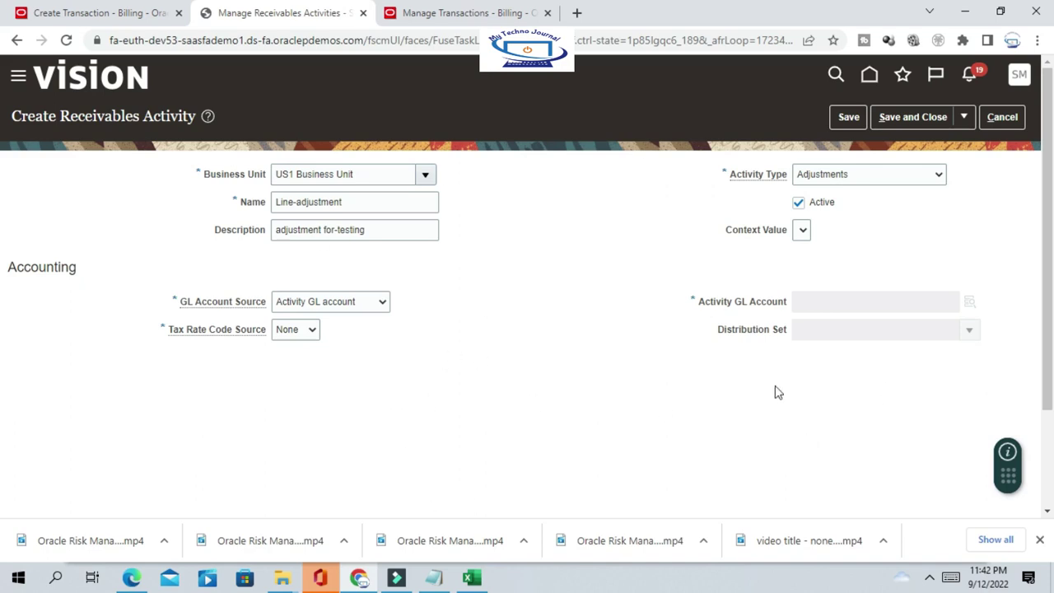
Switch the activity type to Bank Error and back to Adjustments, and look through the other available types.
left_click(915, 179)
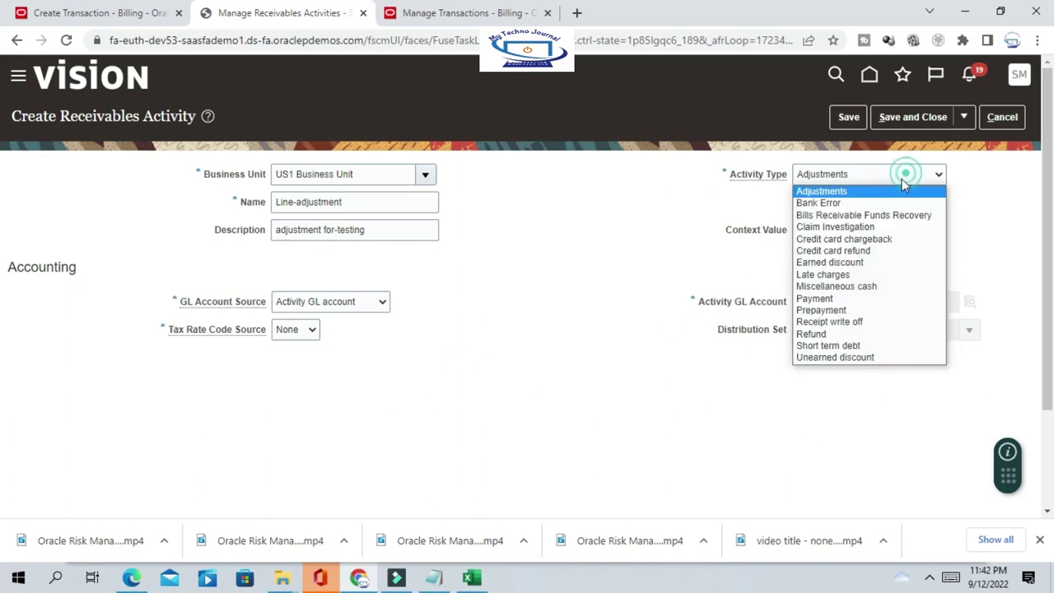
left_click(837, 200)
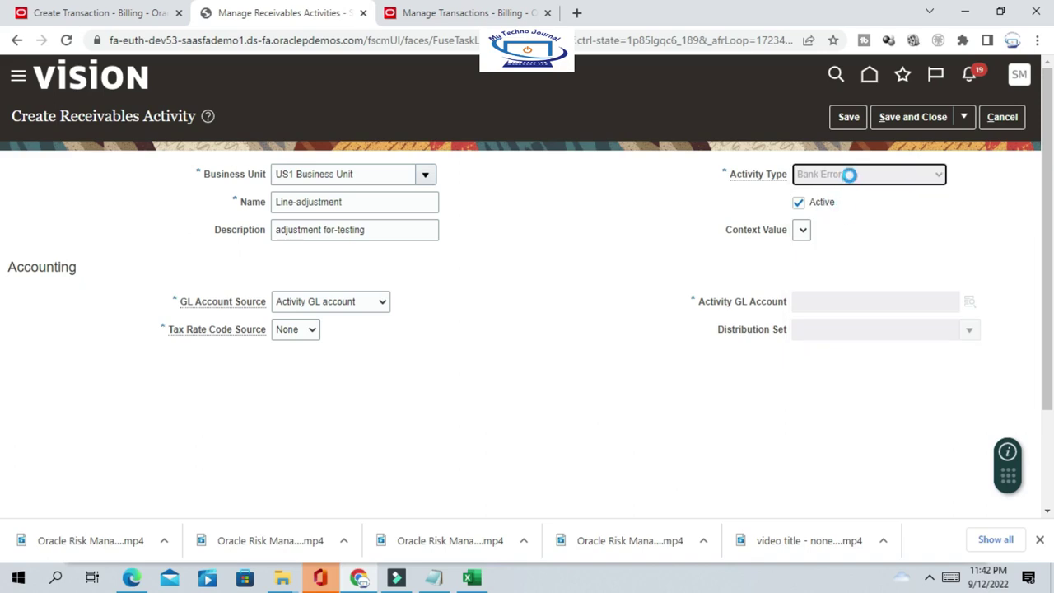
left_click(850, 176)
left_click(837, 190)
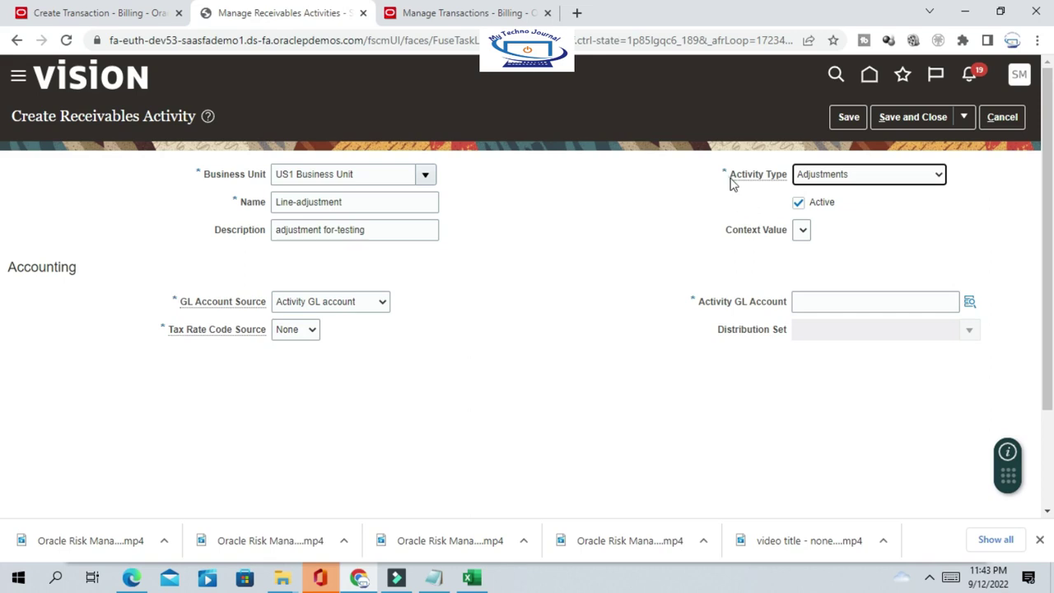
left_click_drag(729, 183, 809, 191)
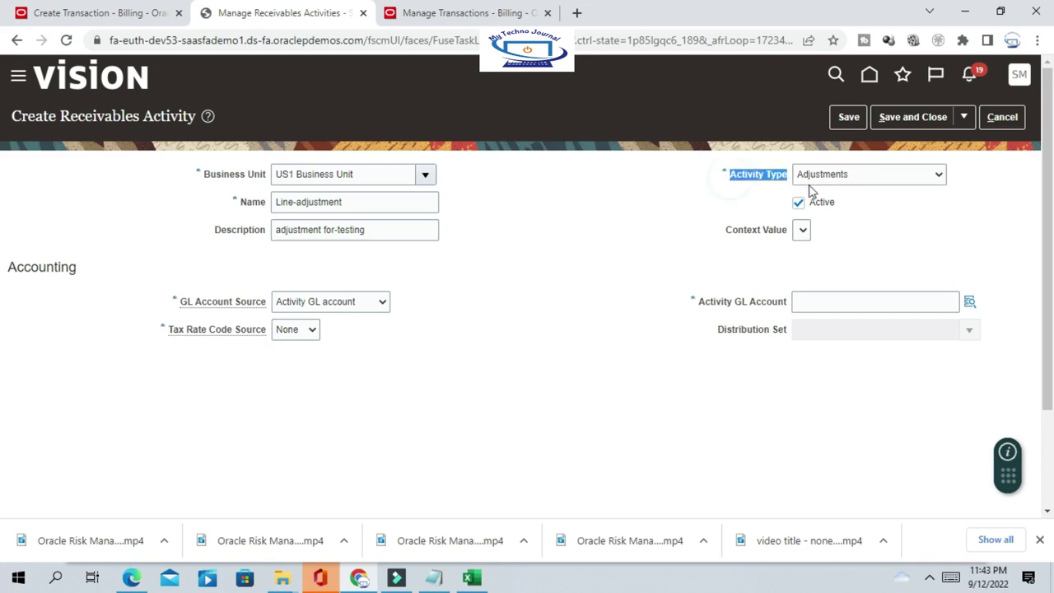
left_click(869, 180)
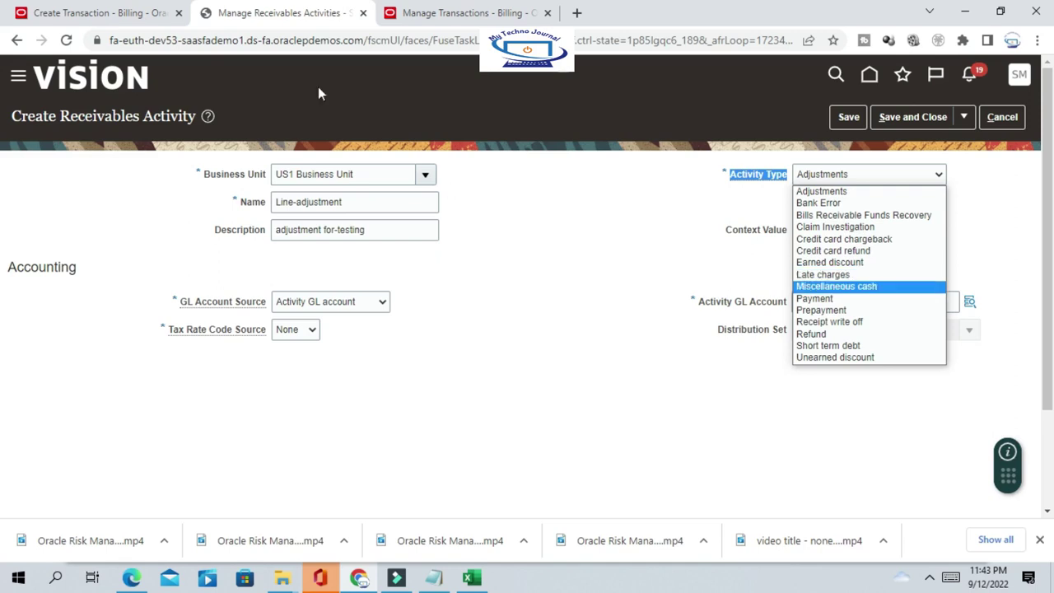
left_click(636, 242)
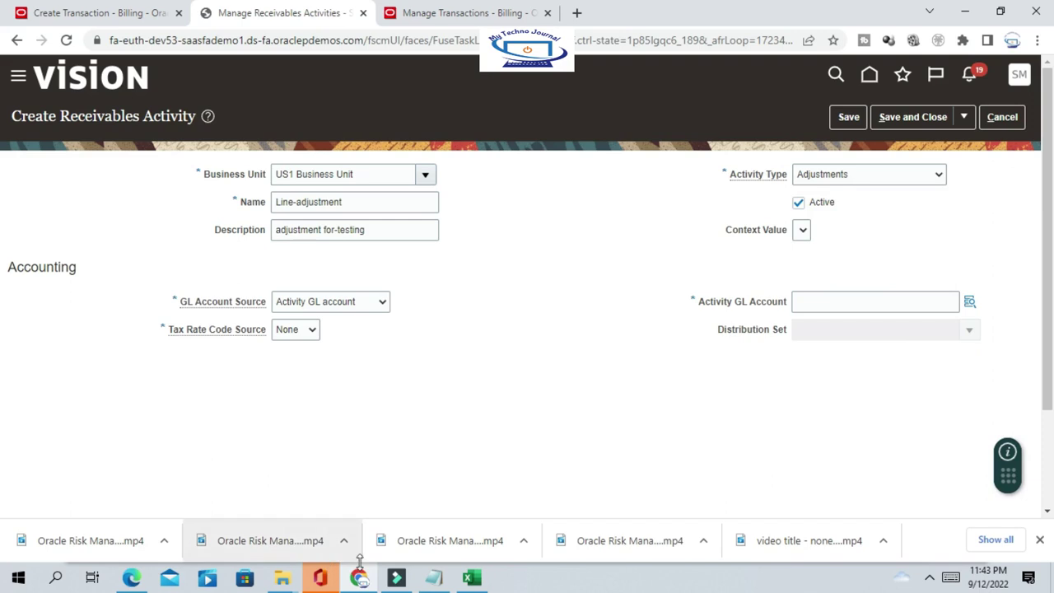
Copy the GL account combination 101.10.77300.410.000.000 from the Notepad note into the activity's Activity GL Account.
left_click(434, 579)
left_click_drag(153, 146, 303, 150)
key("ctrl+c")
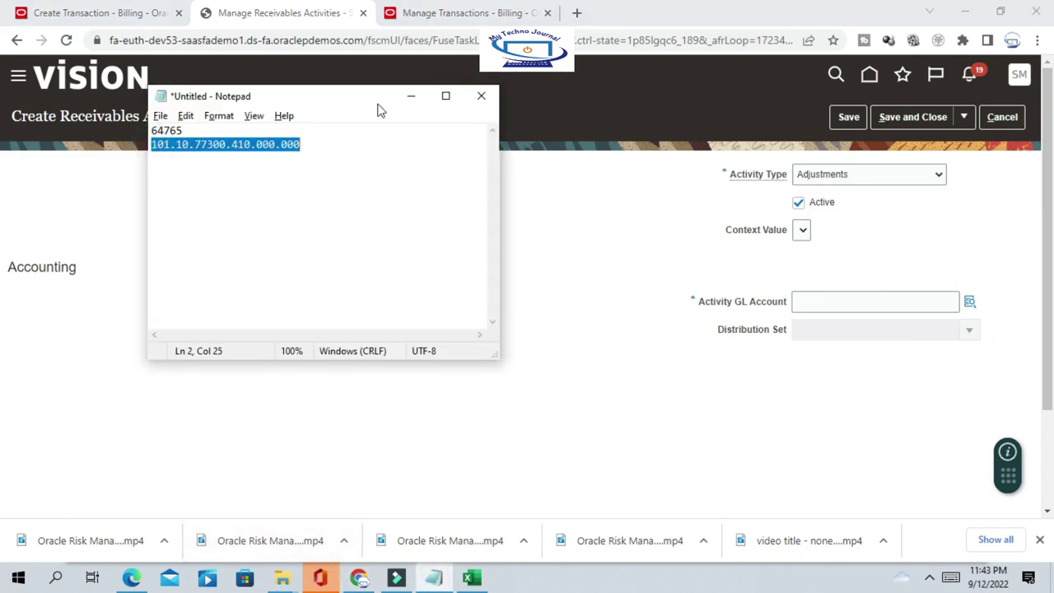
left_click(598, 230)
left_click(833, 302)
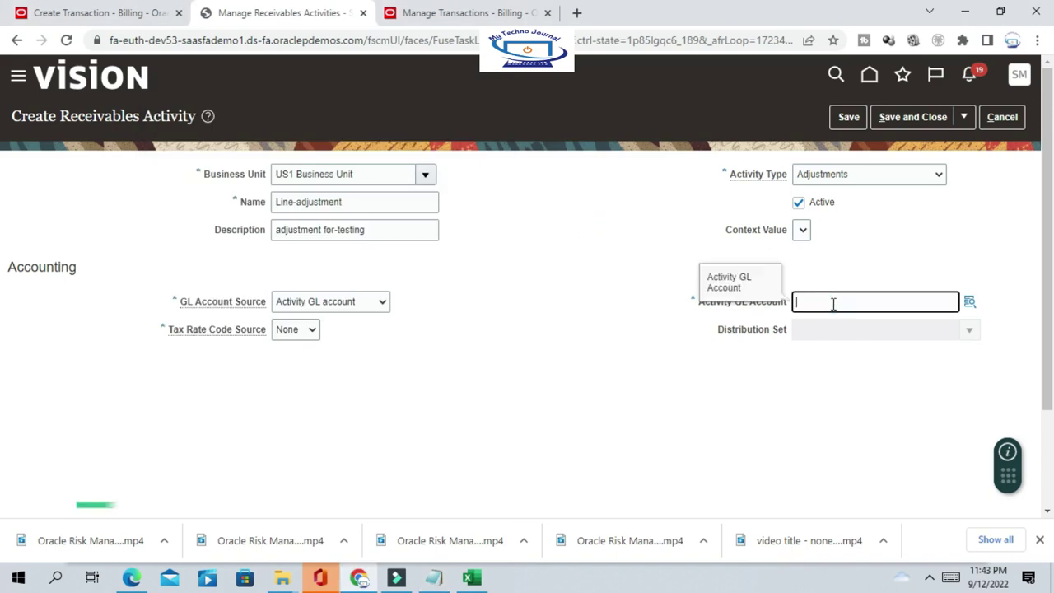
key("ctrl+v")
left_click(579, 235)
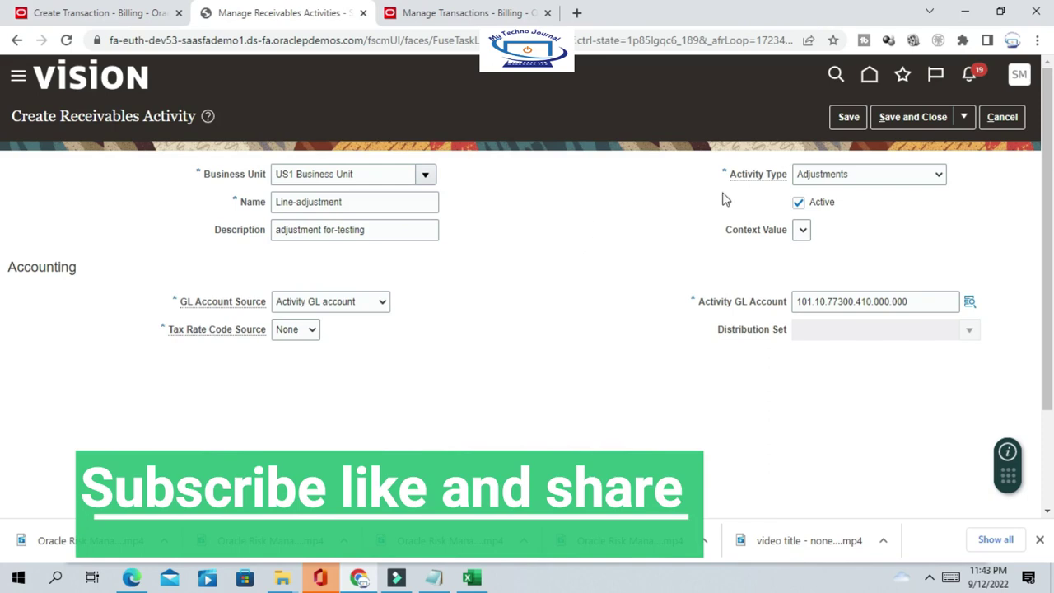
Save and close the new receivables activity, and save and close Manage Receivables Activities to return to the Financials setup.
left_click(846, 117)
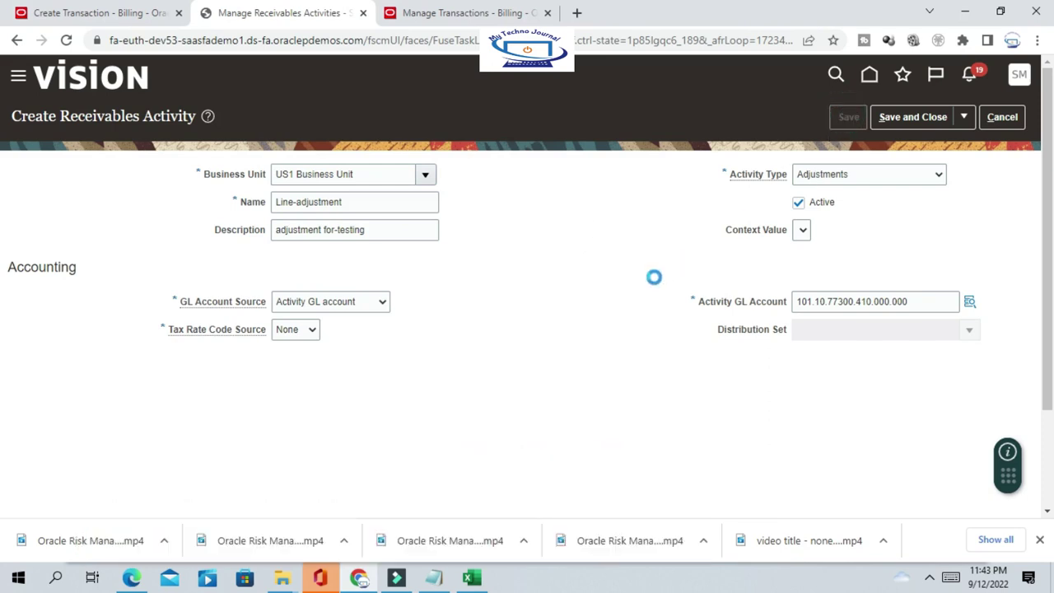
left_click(937, 118)
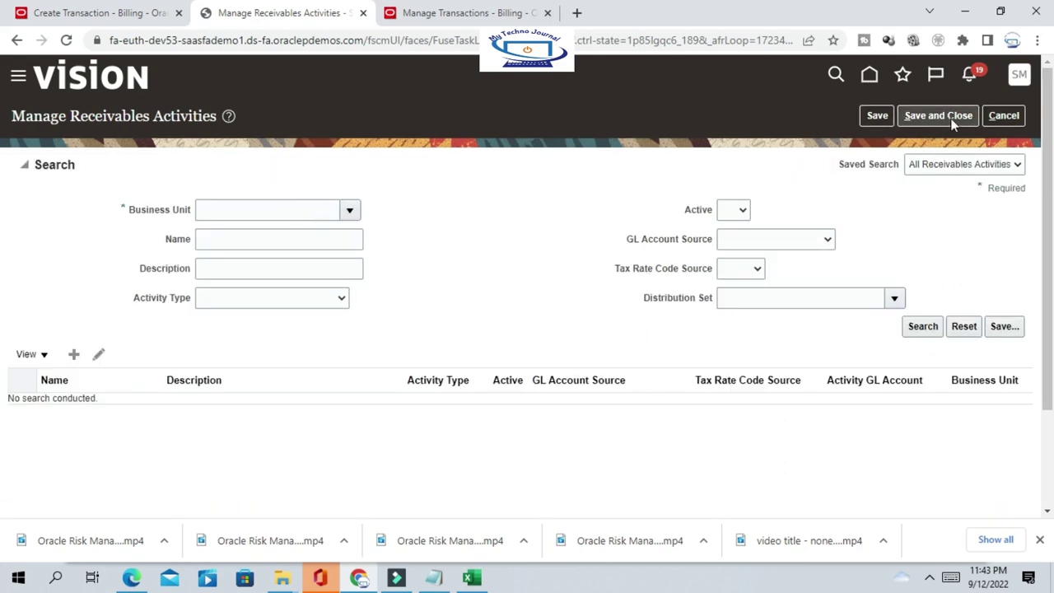
left_click(954, 115)
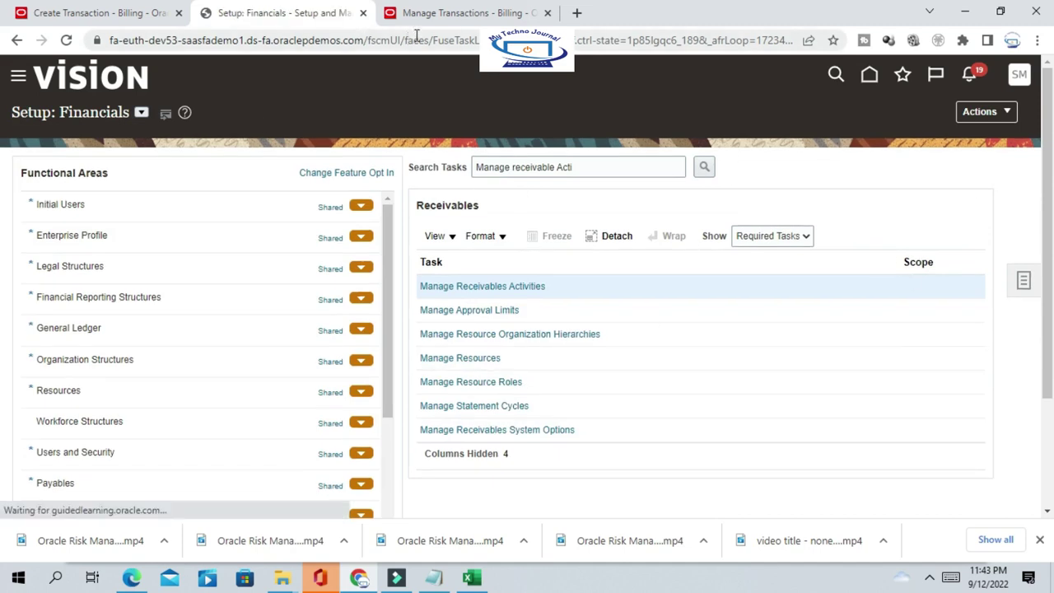
Switch to the Manage Transactions page and open Manage Adjustments for invoice 64765.
left_click(451, 16)
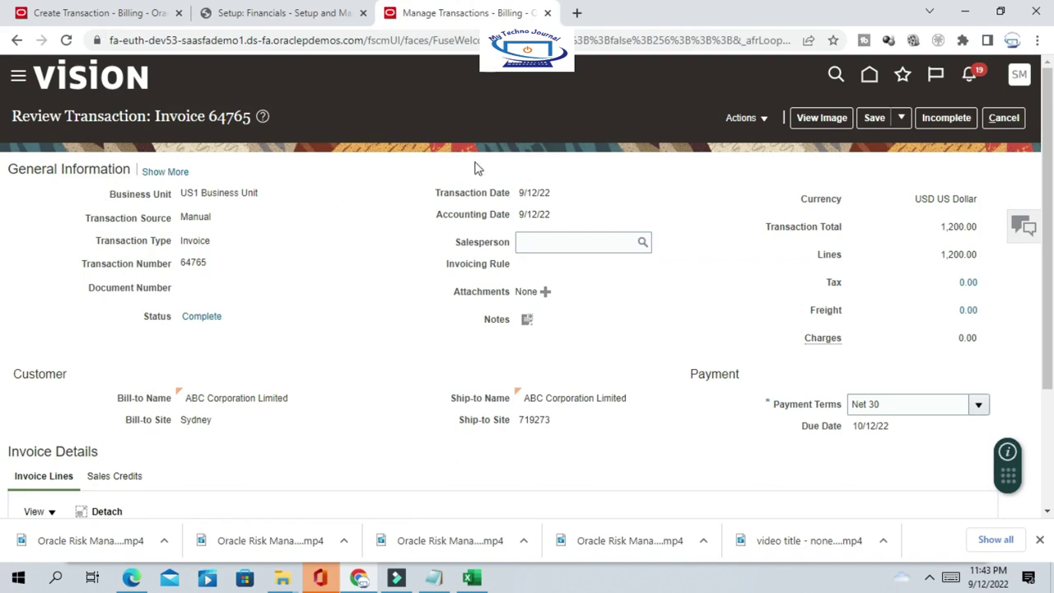
scroll(692, 207, "down", 2)
scroll(692, 207, "up", 2)
left_click(763, 120)
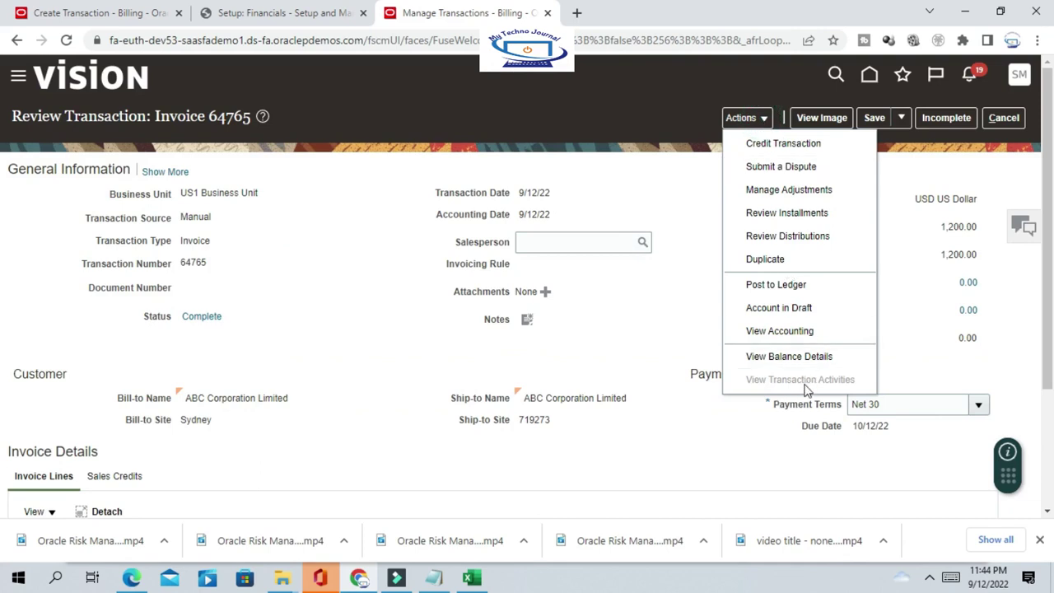
left_click(789, 191)
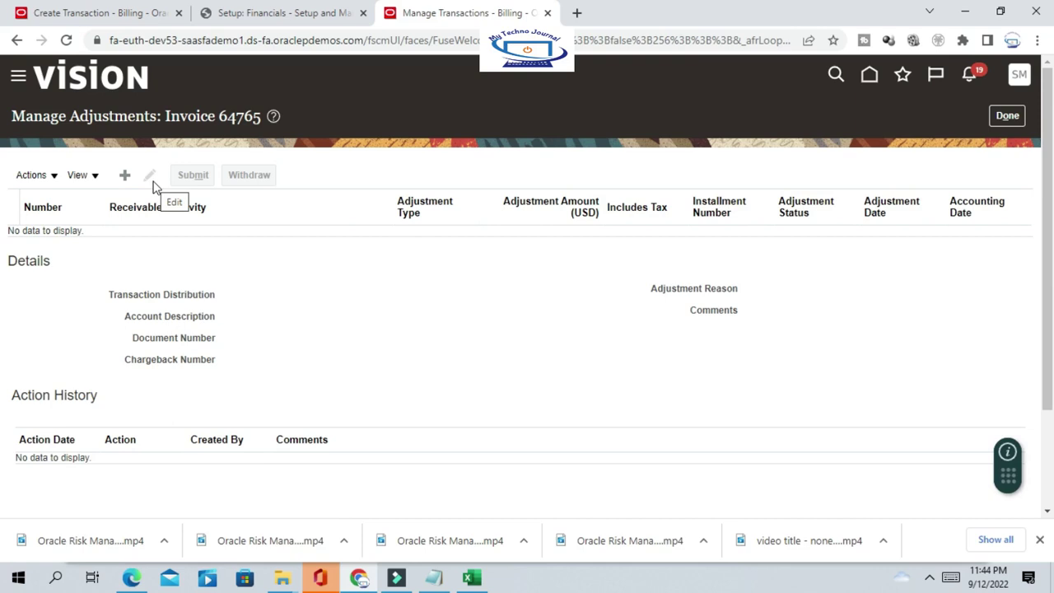
Create an adjustment for the invoice with receivables activity Line-adjustment and adjustment type Line Adjustments.
left_click(125, 175)
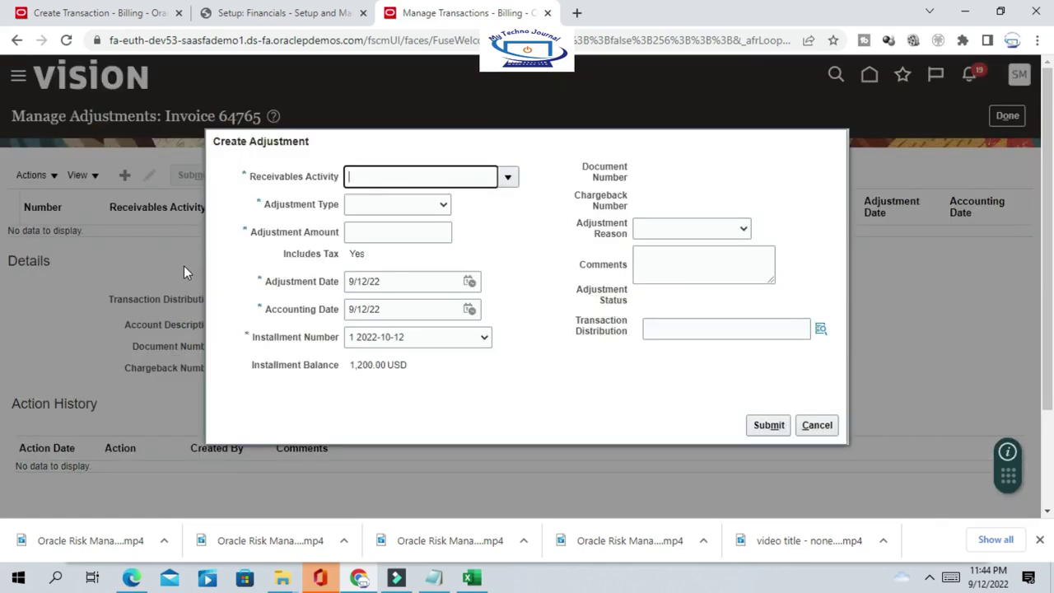
left_click(509, 178)
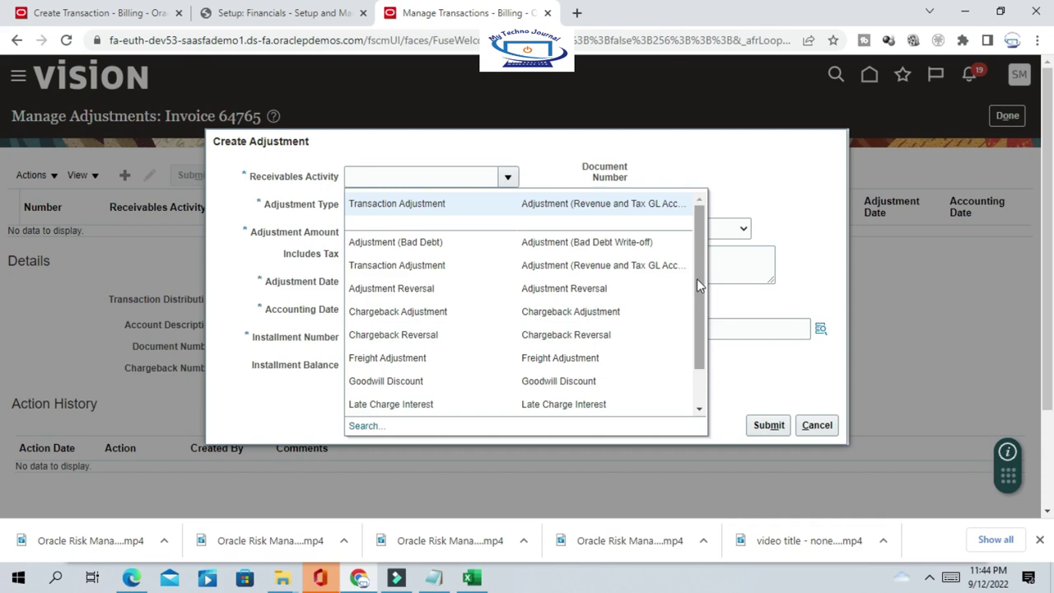
left_click_drag(697, 278, 697, 351)
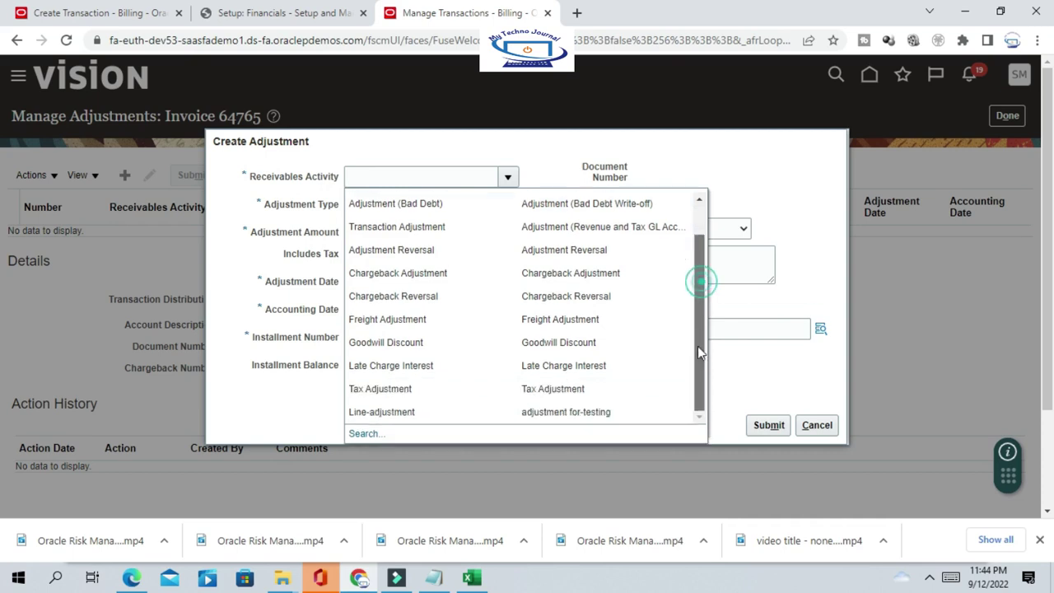
left_click(402, 413)
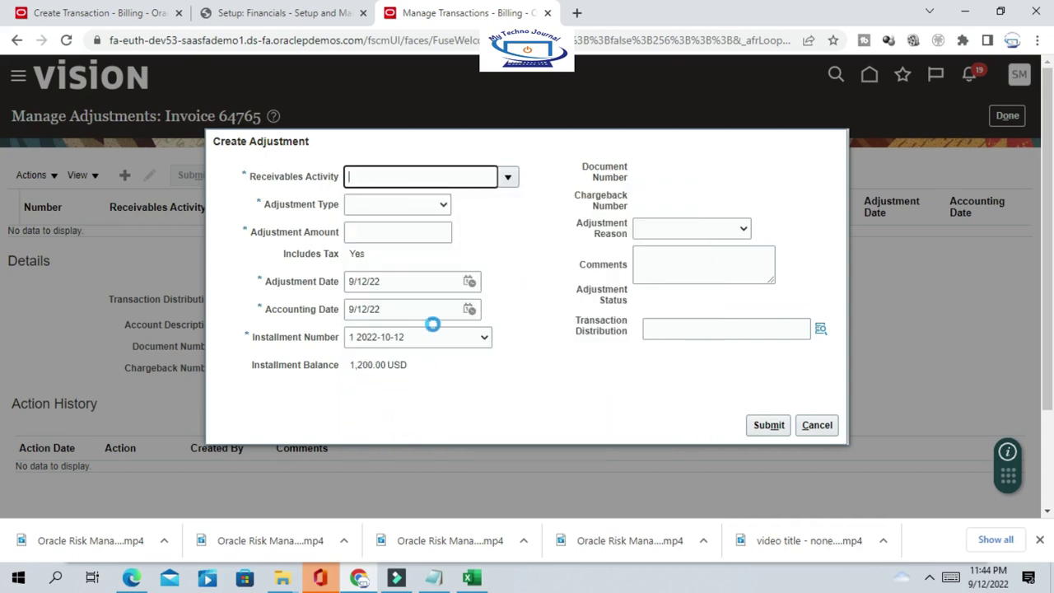
left_click(428, 207)
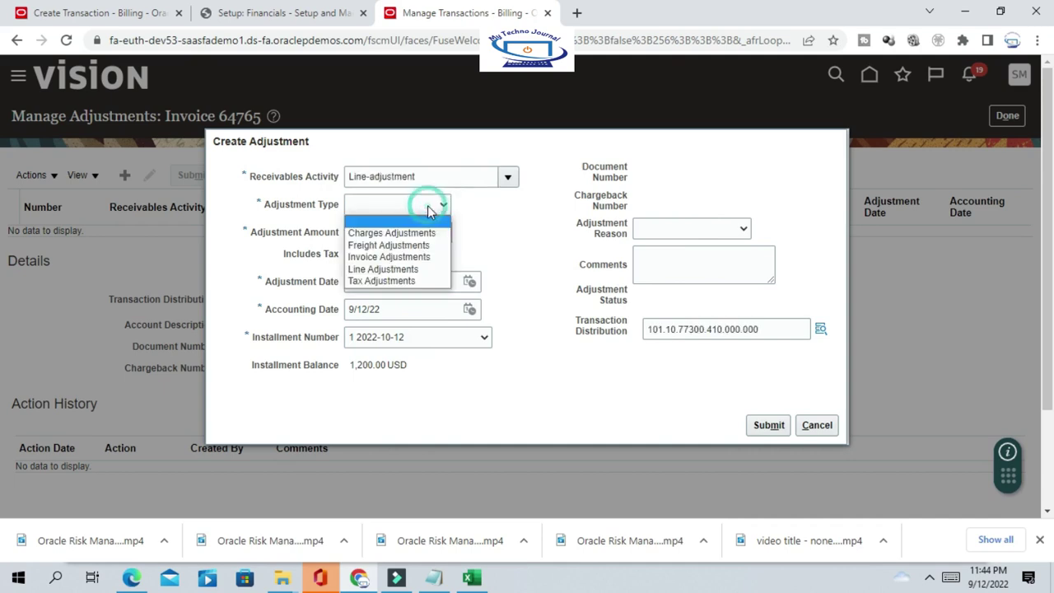
left_click(400, 269)
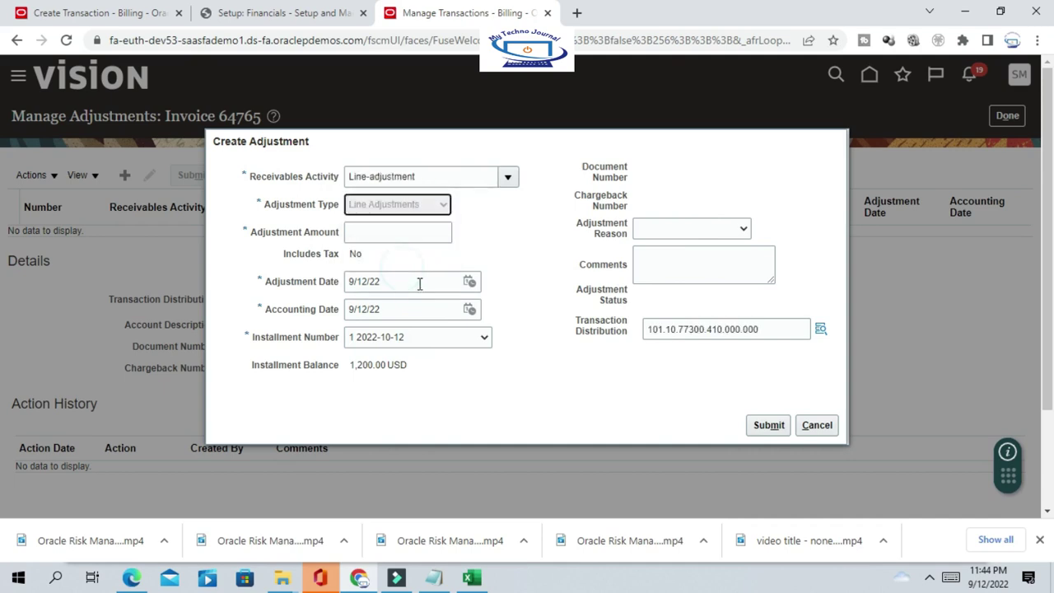
Set the adjustment amount to -200 and the adjustment reason to Discount, and submit the adjustment.
left_click(419, 233)
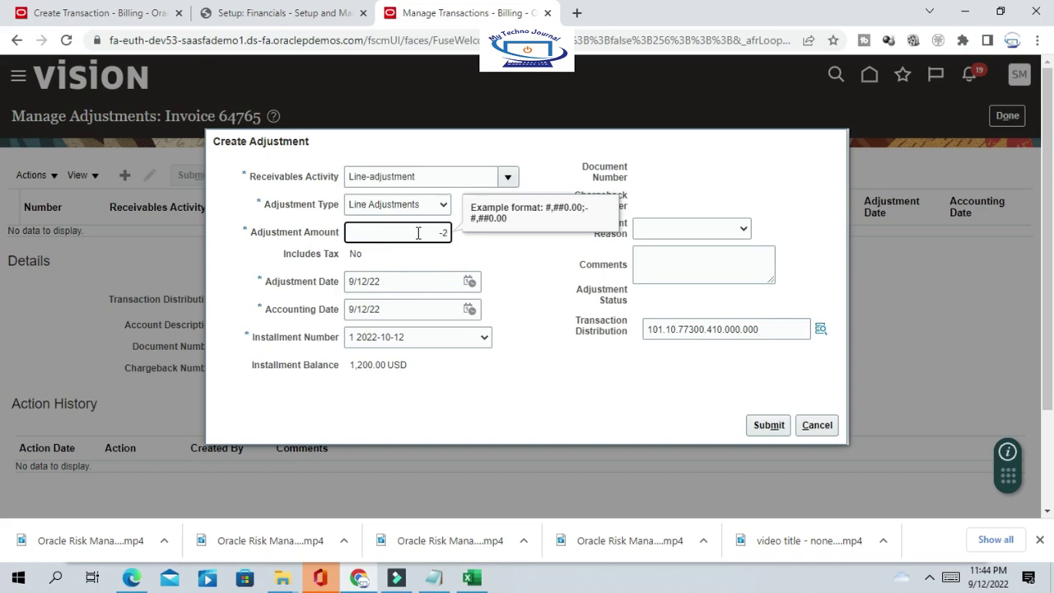
type("-200")
left_click(514, 247)
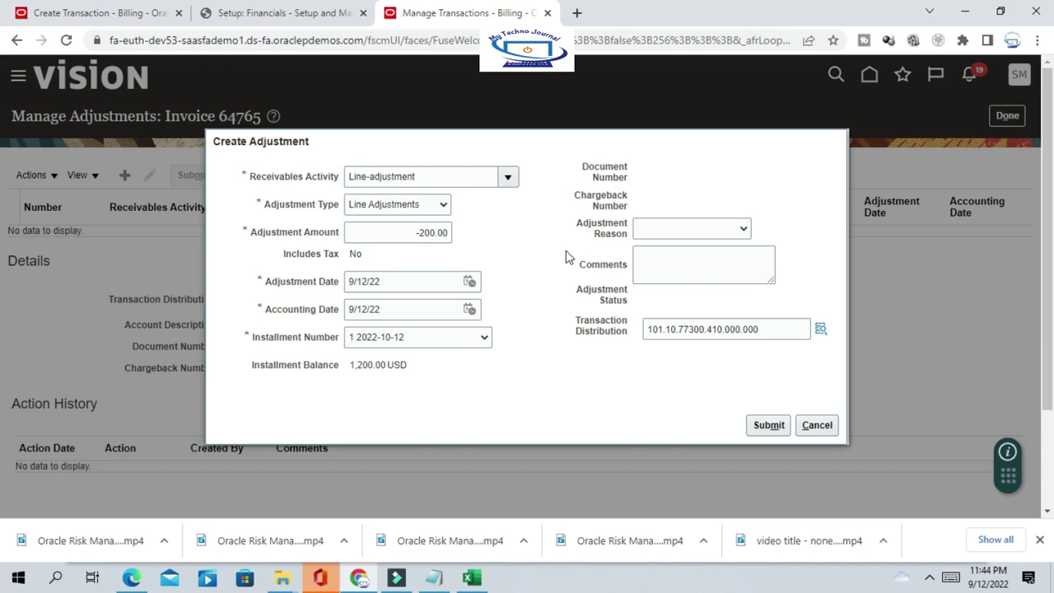
left_click(678, 228)
left_click(664, 269)
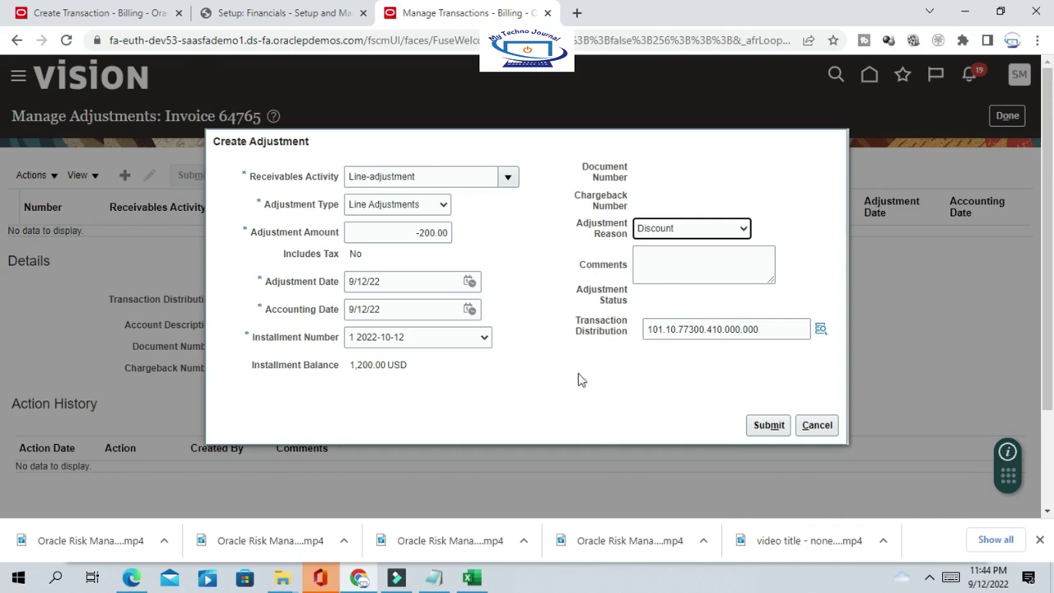
left_click(769, 425)
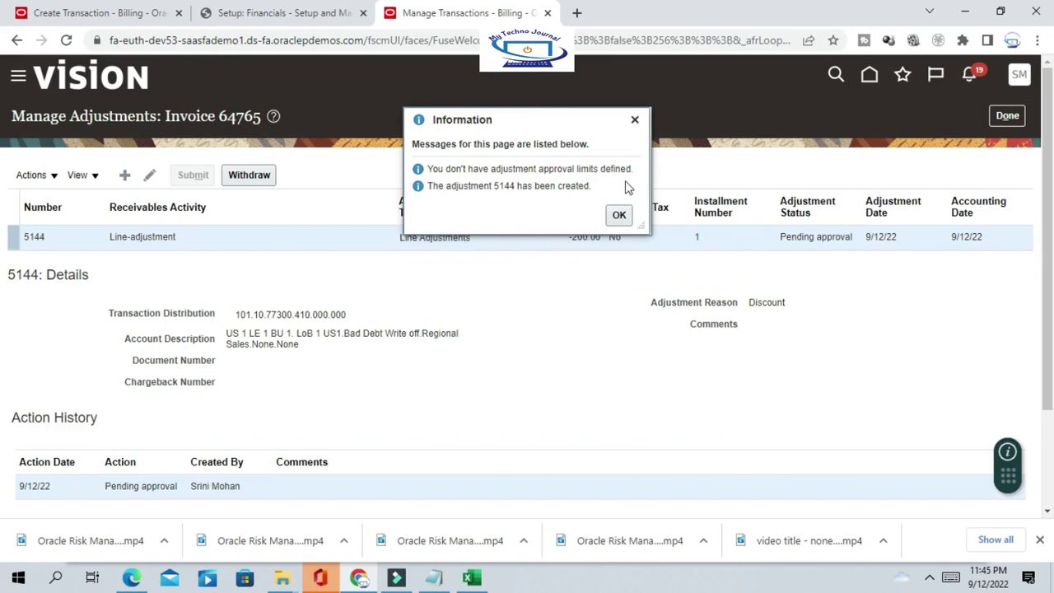
Copy the new adjustment's number from the information message into the Notepad note, below the GL account combination.
left_click_drag(495, 187, 513, 187)
right_click(510, 185)
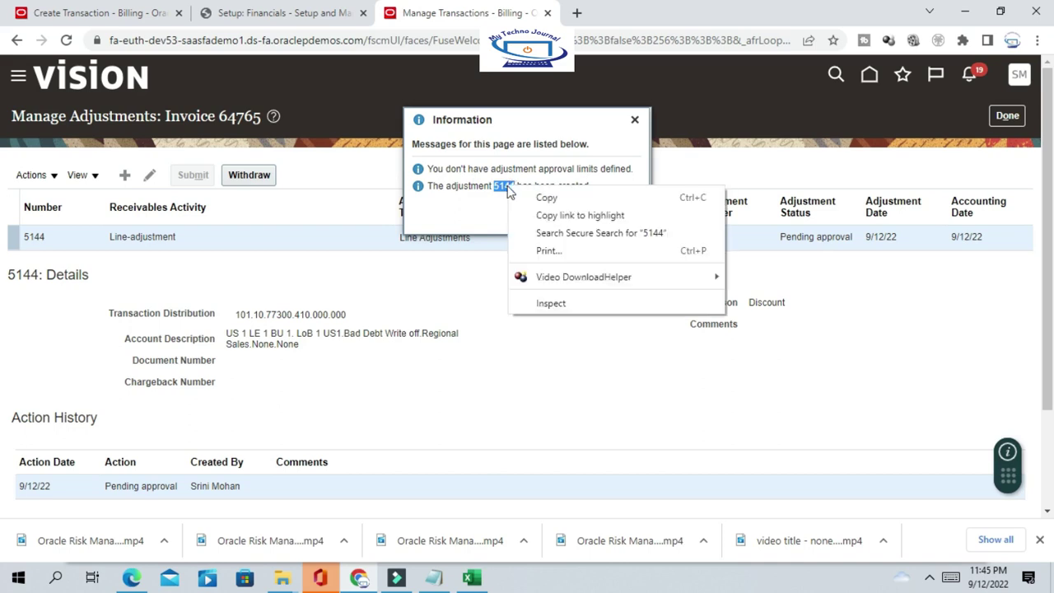
left_click(547, 197)
left_click(434, 579)
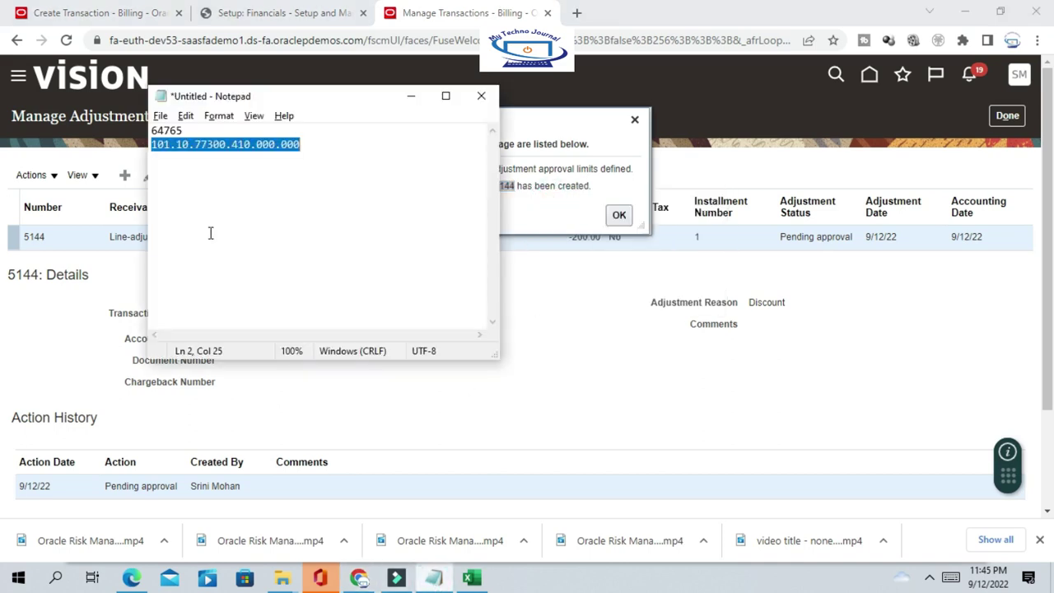
left_click(312, 154)
key("Return")
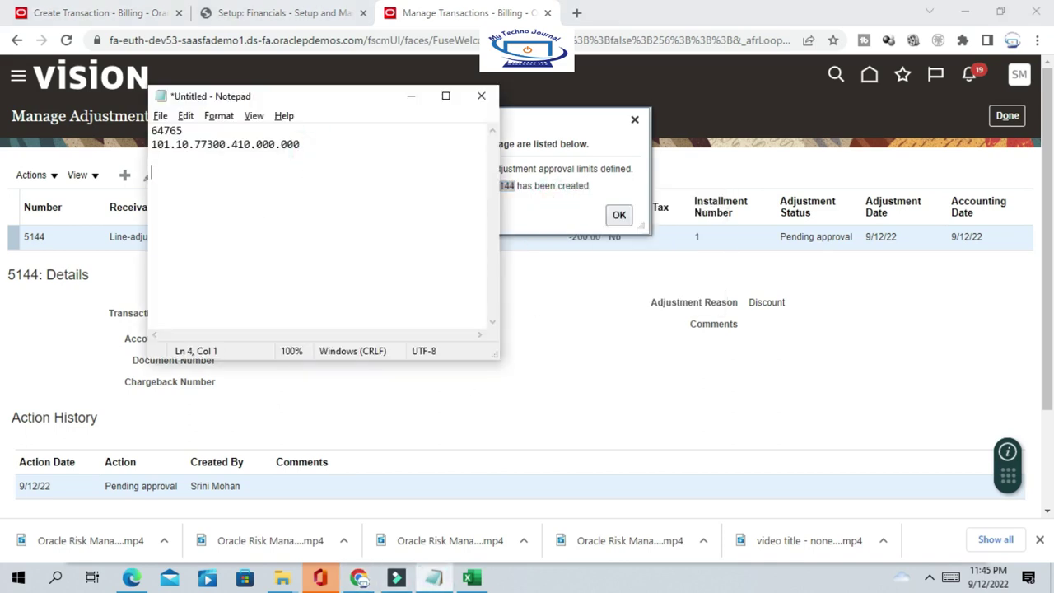
key("ctrl+v")
left_click(604, 346)
Switch to the Excel notes, review the "Define Approval Limit for an Adjsutment" entry in A18, and return to the browser.
left_click(473, 580)
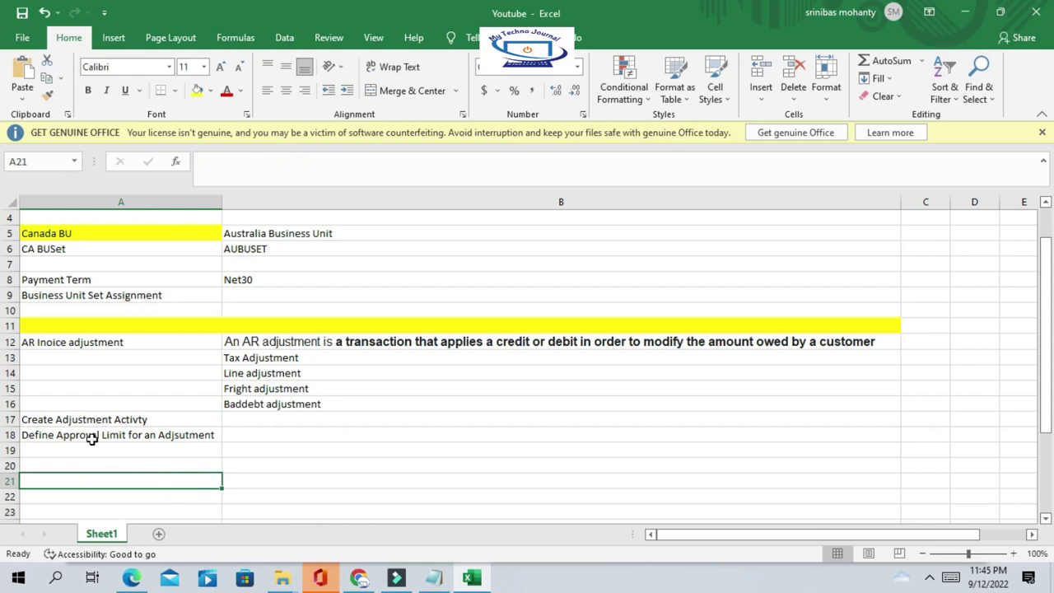
left_click(89, 436)
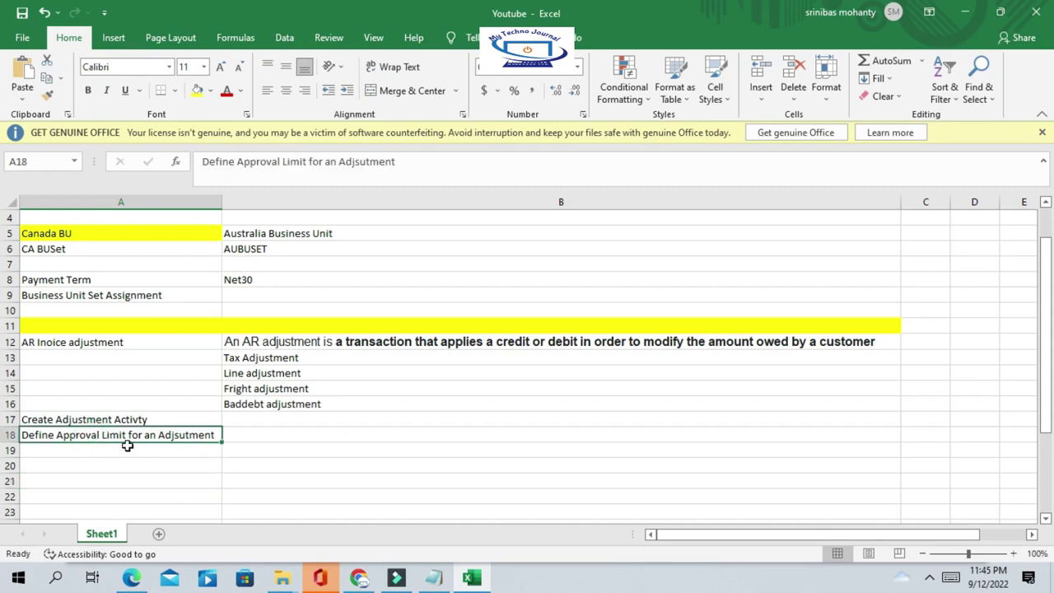
left_click(360, 580)
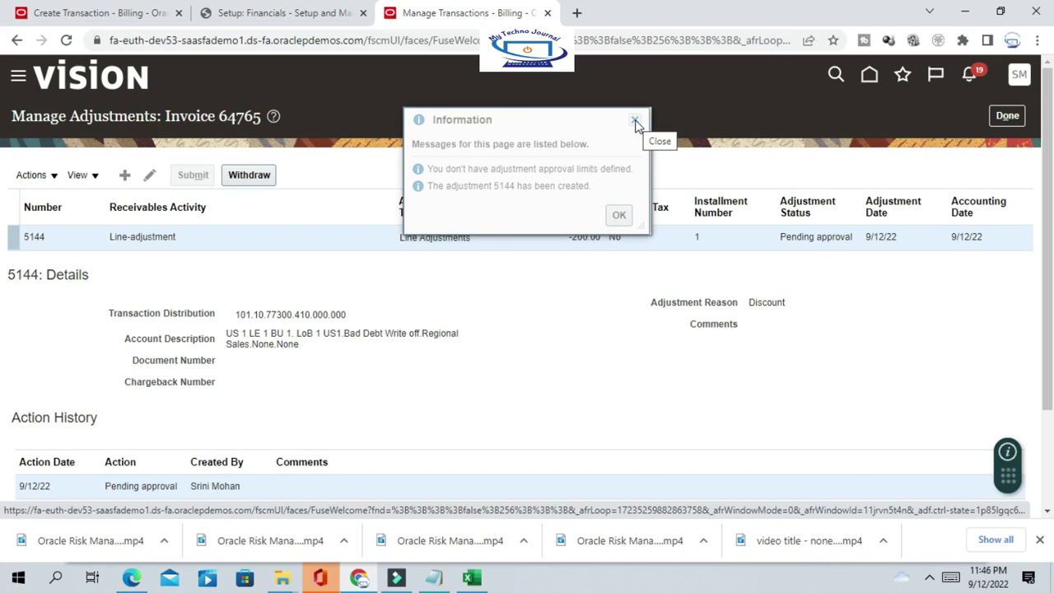
Dismiss the adjustment message, finish Manage Adjustments for the invoice, and sign out of the current user session.
left_click(620, 216)
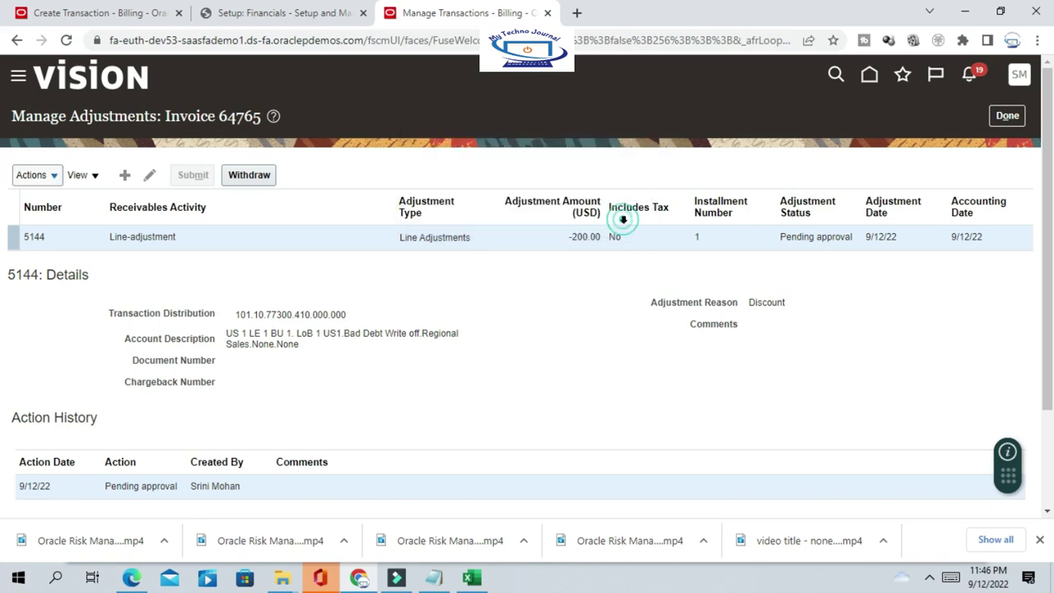
left_click(1007, 116)
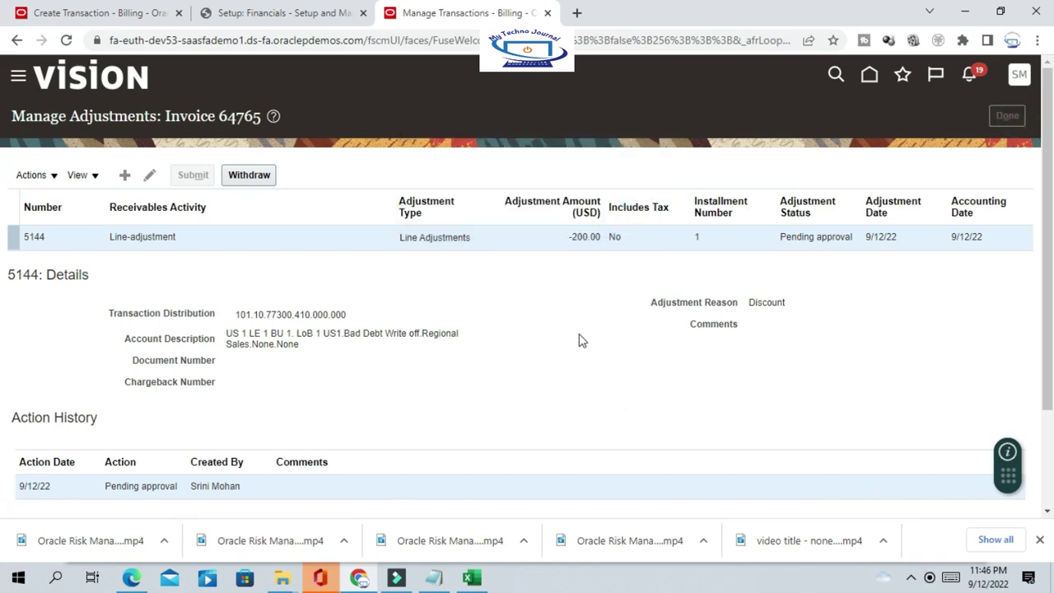
left_click(1020, 74)
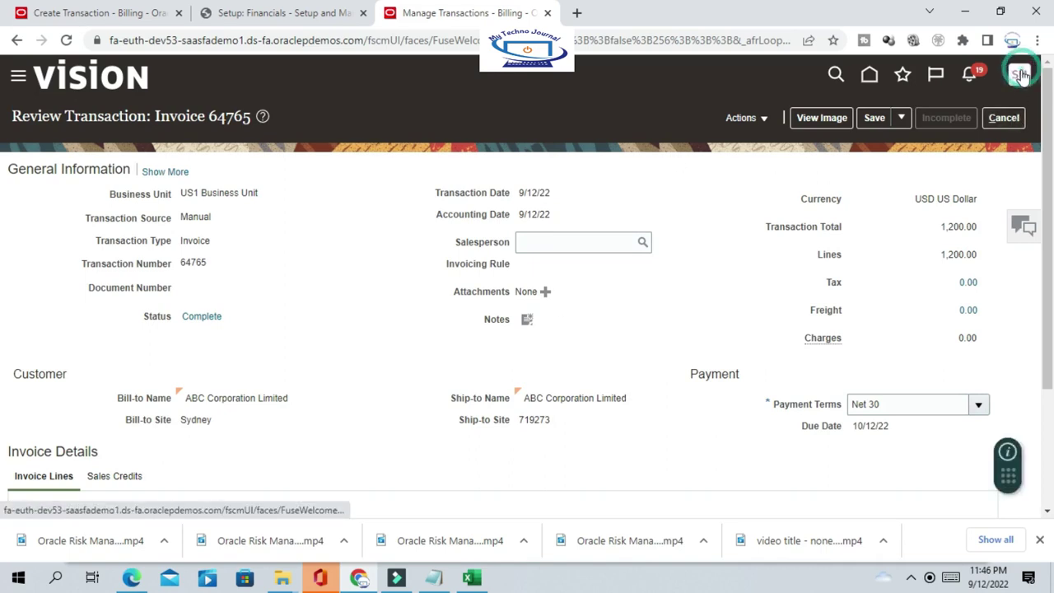
left_click(990, 113)
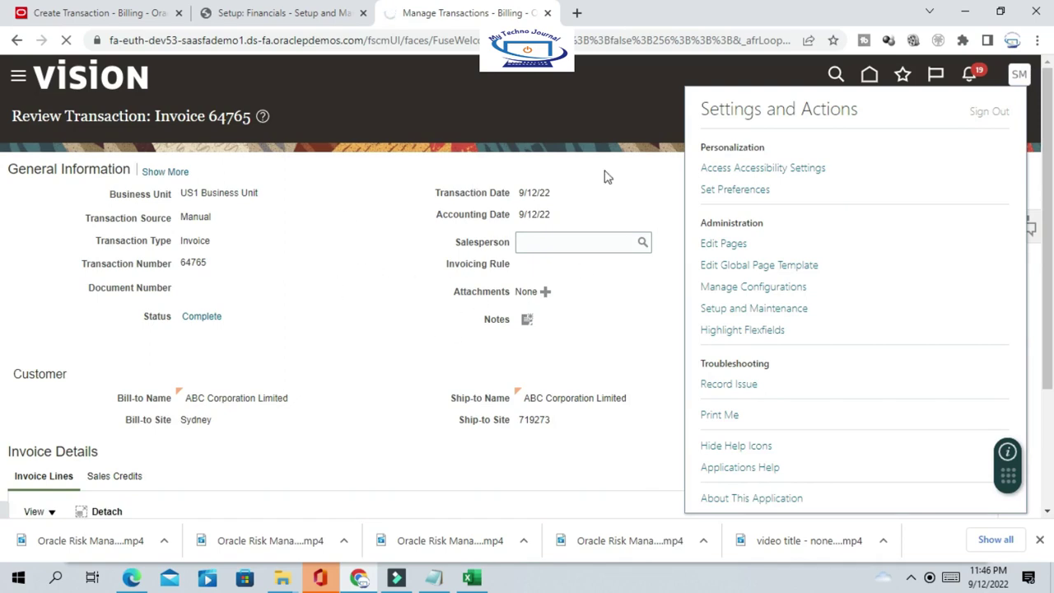
left_click(511, 385)
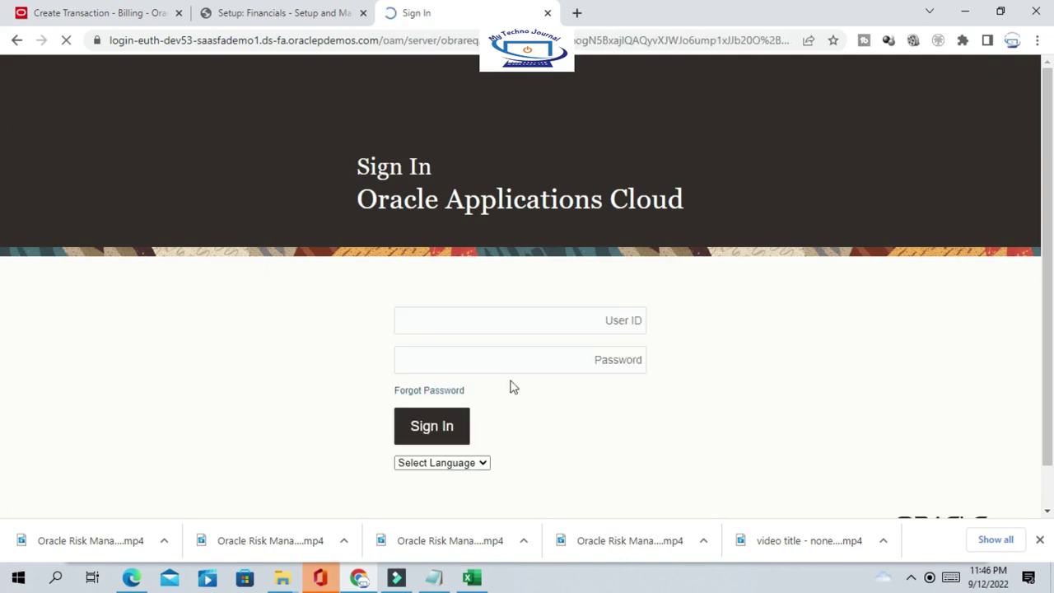
Sign in with the user ID SAAS.IMPL1 and the account password, and dismiss the browser's offer to save the password.
left_click(478, 307)
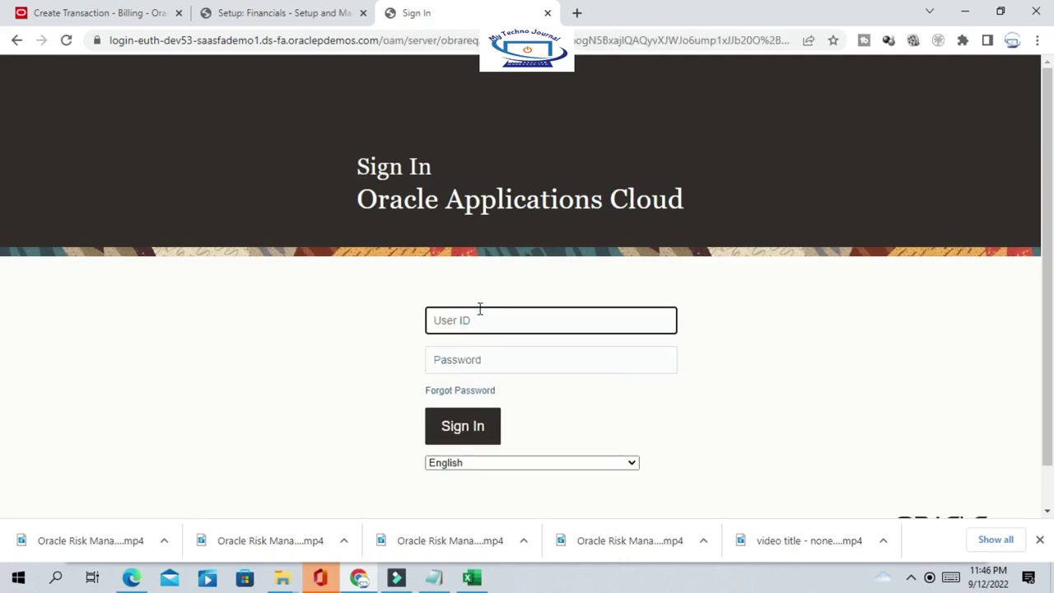
type("SAAS.IMPL1")
left_click(454, 357)
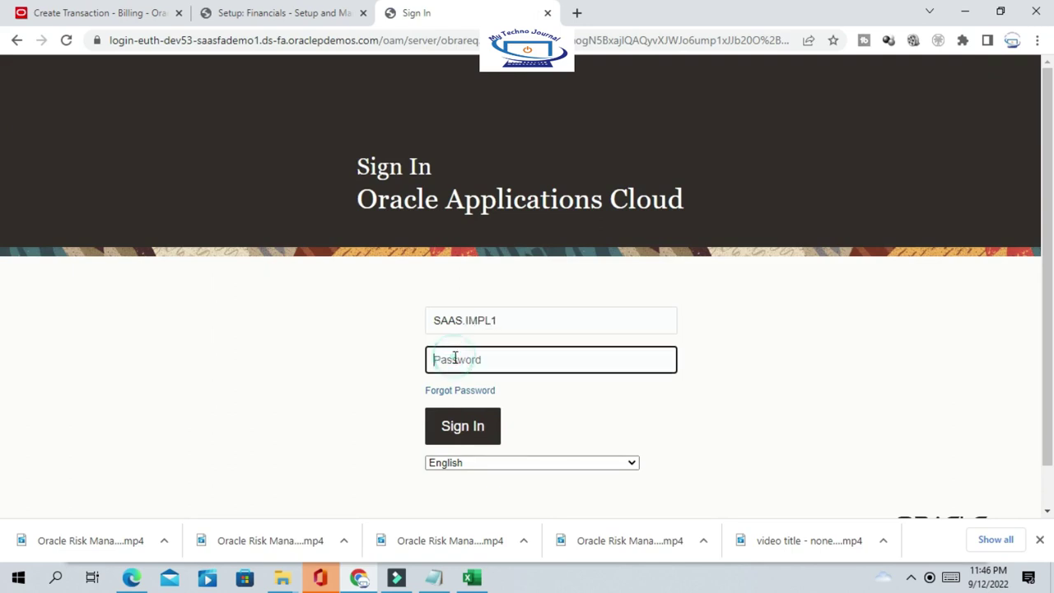
type("W")
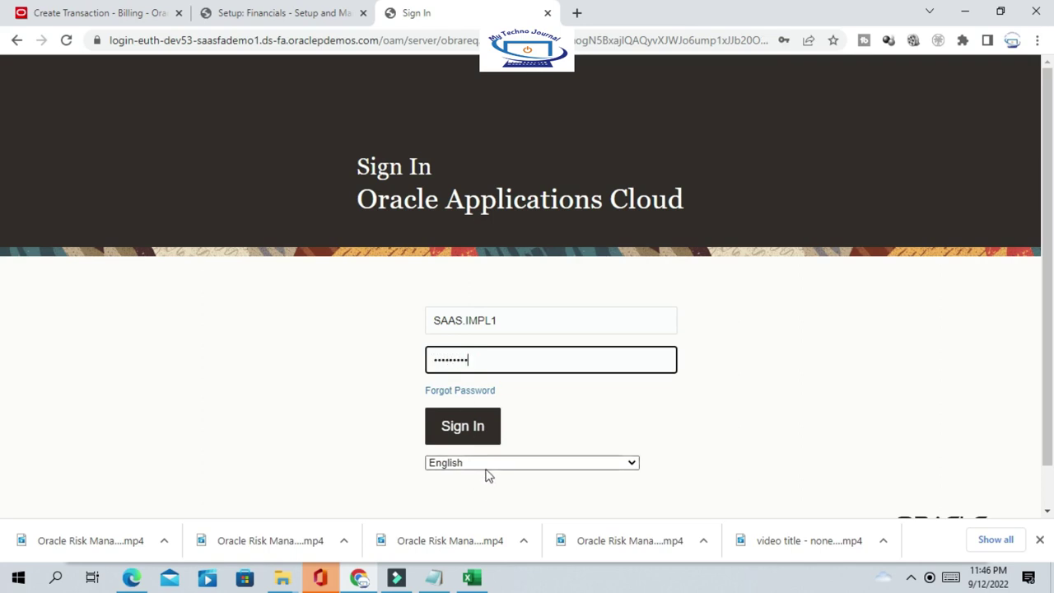
left_click(463, 427)
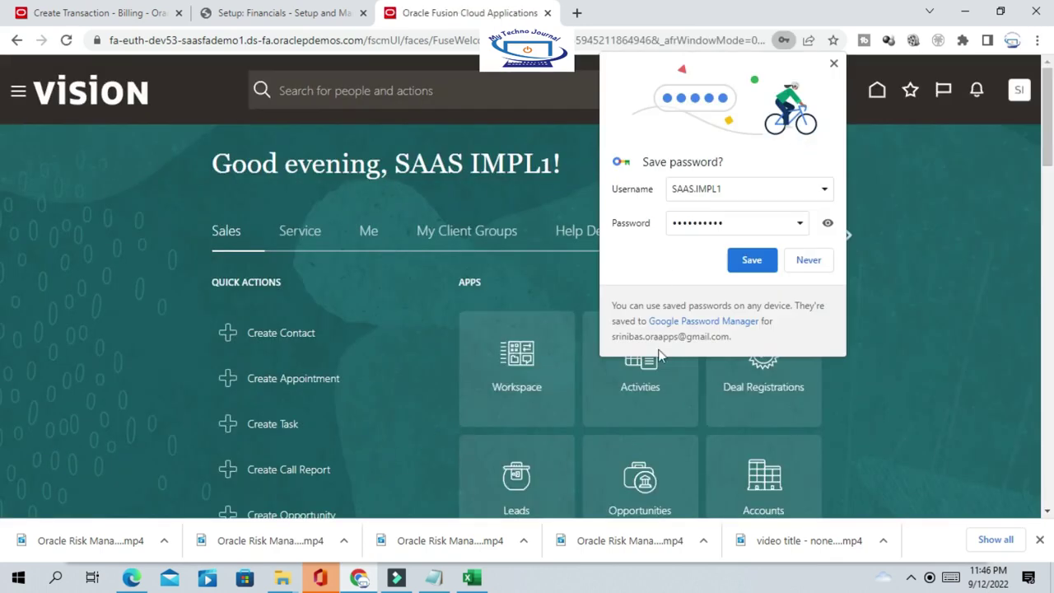
left_click(832, 64)
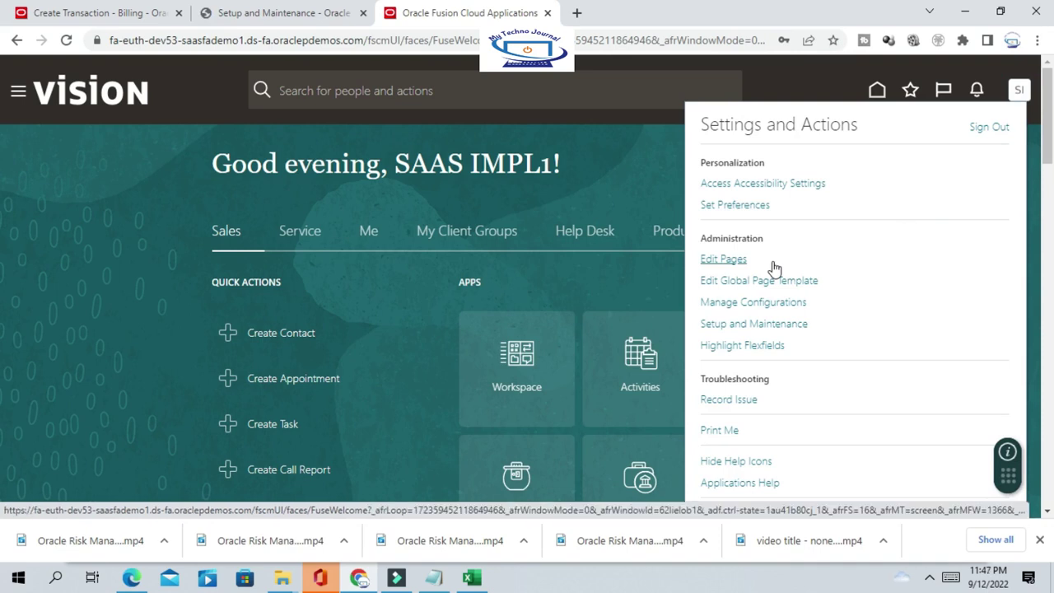
Open Setup and Maintenance and switch the setup offering to Financials.
left_click(791, 325)
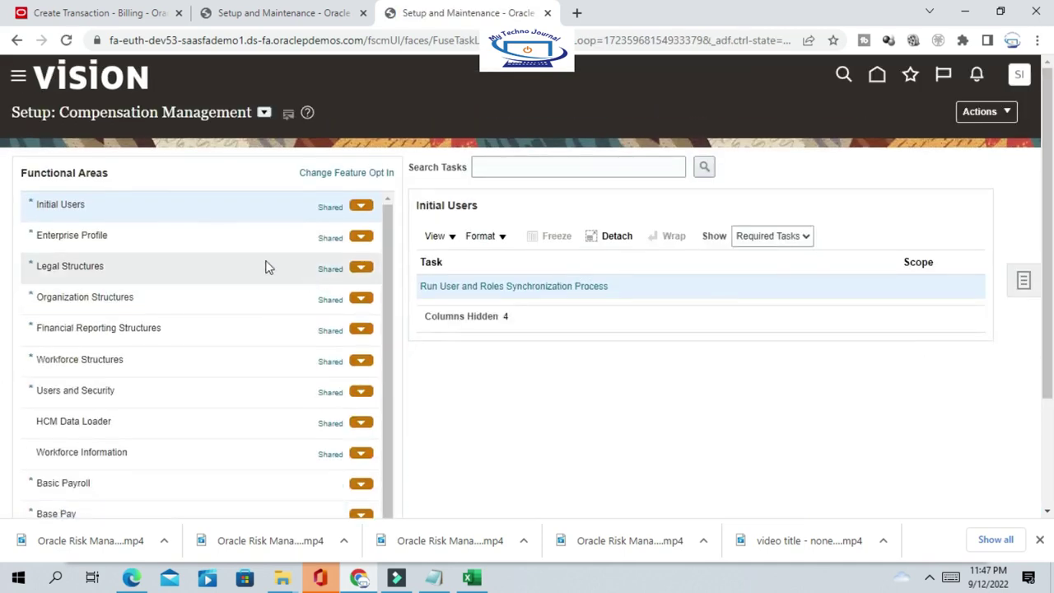
scroll(211, 236, "down", 2)
left_click(264, 112)
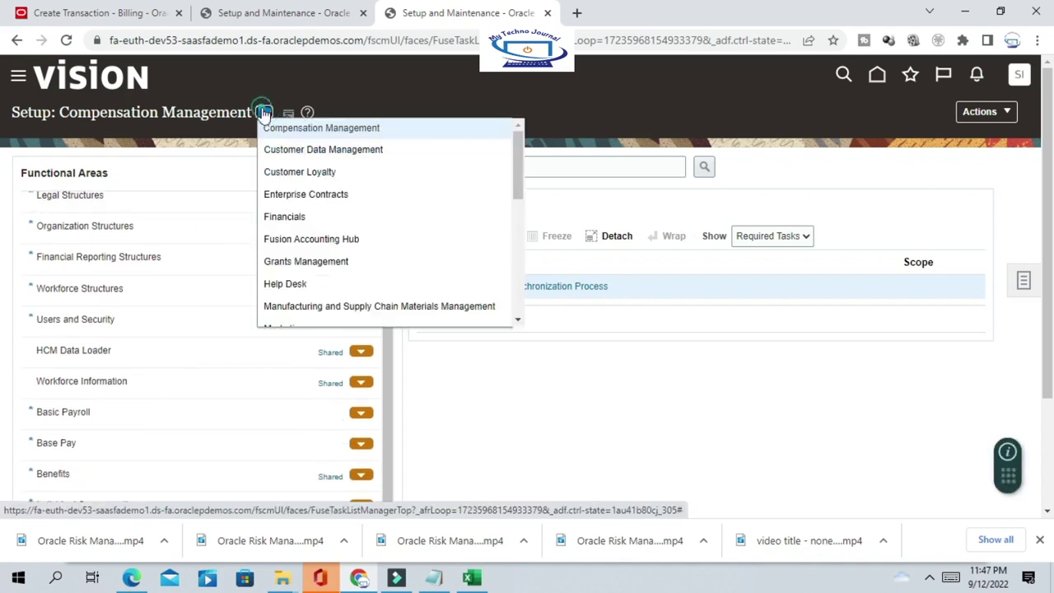
left_click(294, 216)
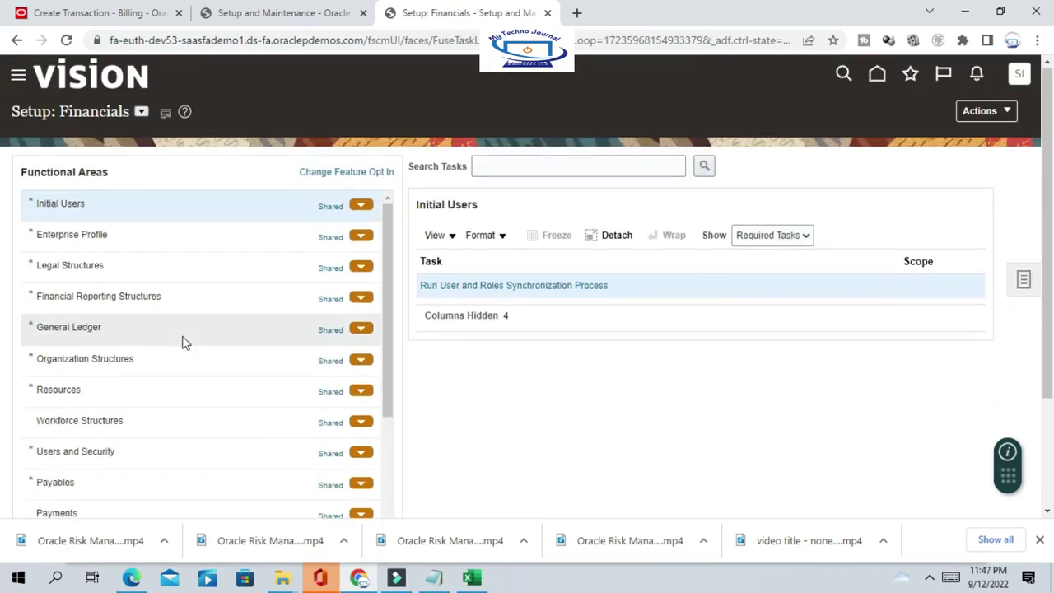
Open the Manage Approval Limits task in the Receivables functional area.
scroll(183, 341, "down", 3)
left_click(86, 441)
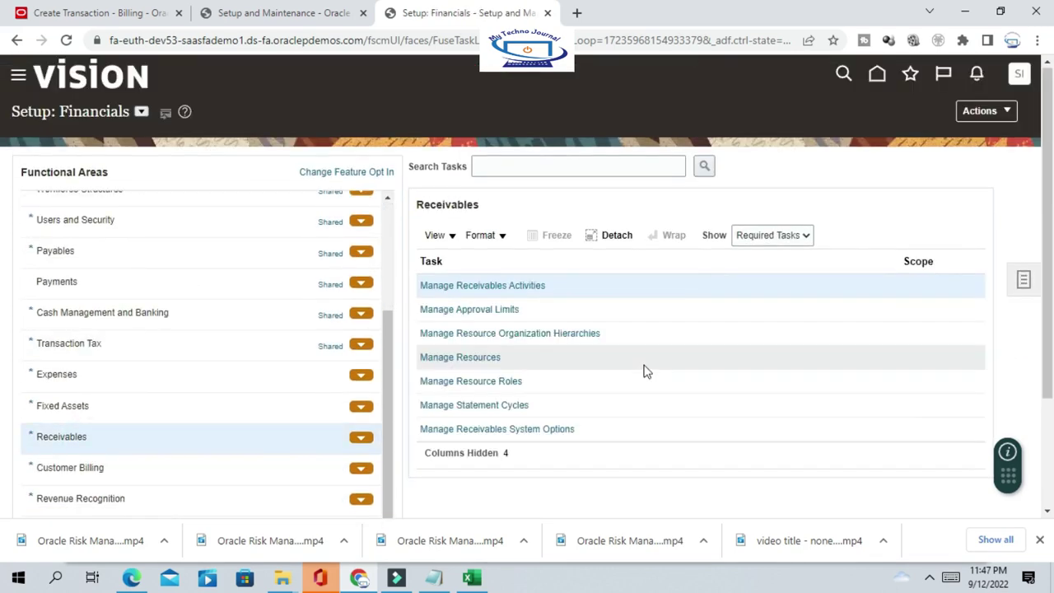
left_click(521, 285)
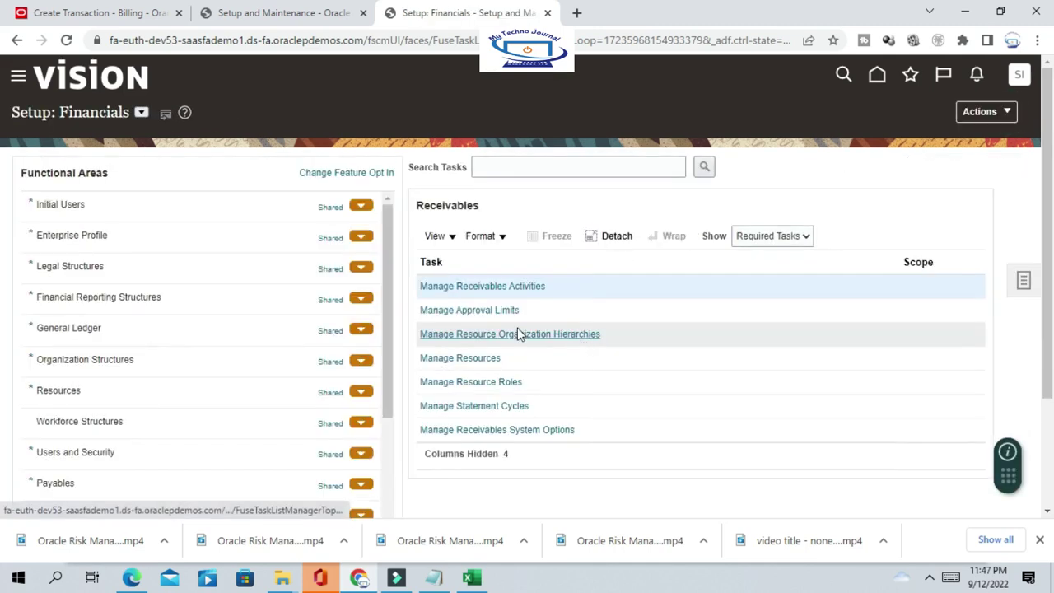
left_click(508, 310)
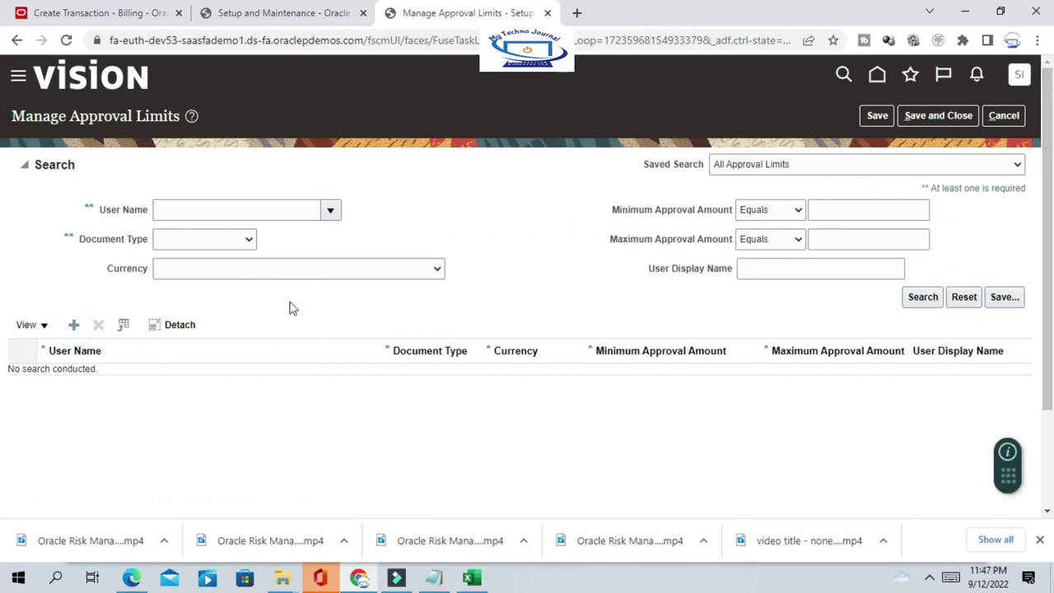
Add a new approval limit row and assign it to the user name SAAS.IMPL, found by searching for names starting with SAAS.
scroll(287, 329, "down", 3)
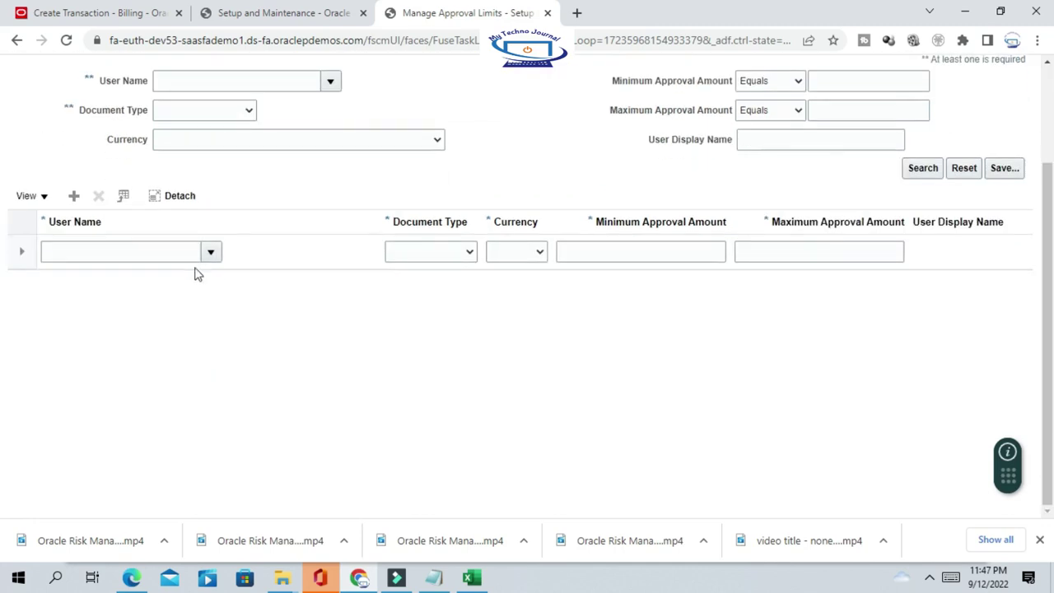
left_click(144, 252)
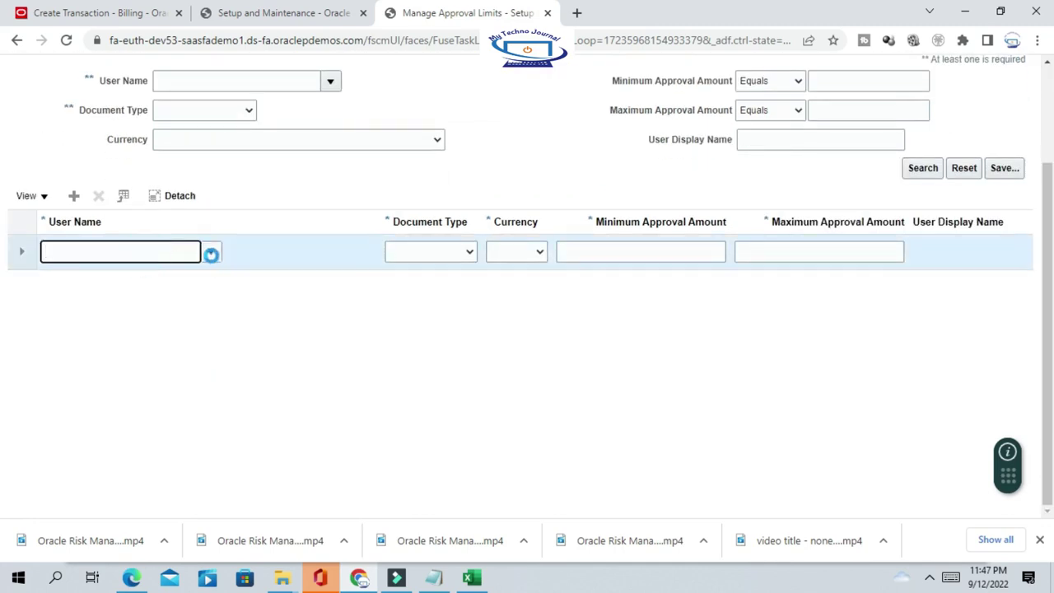
scroll(186, 164, "down", 3)
left_click(211, 122)
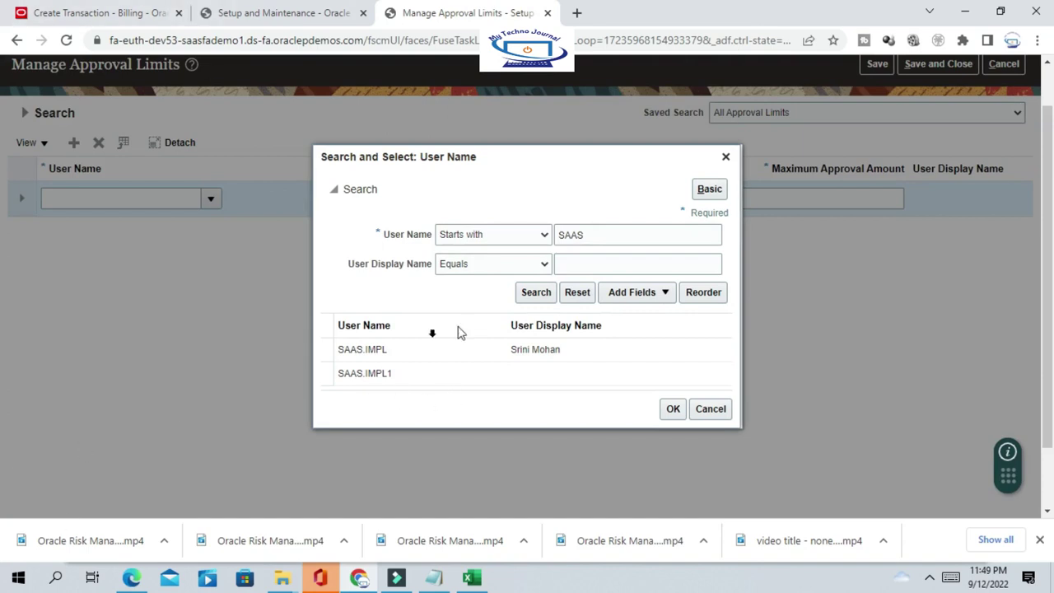
left_click(412, 353)
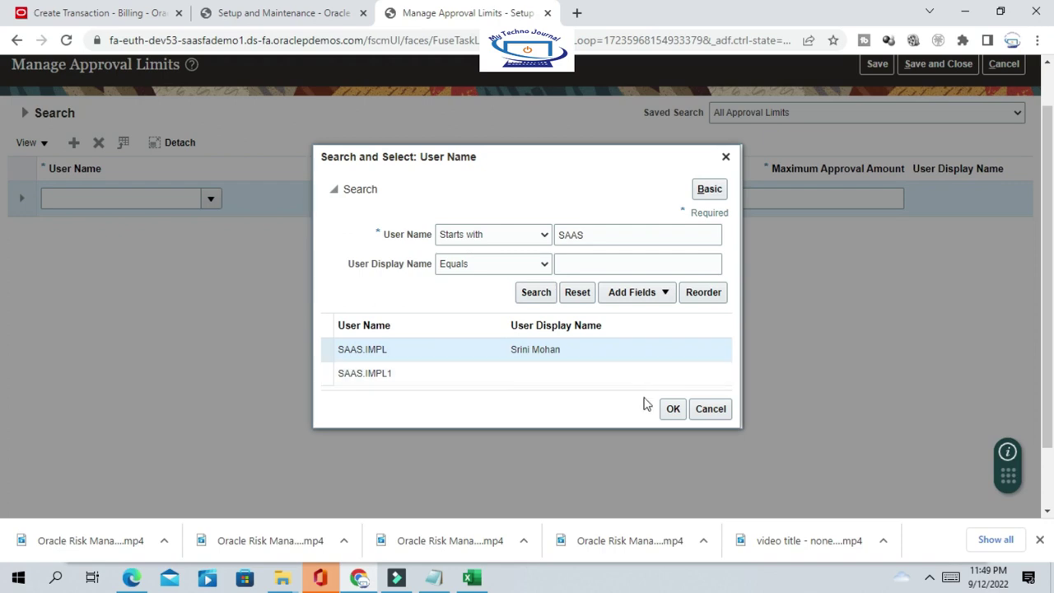
left_click(672, 409)
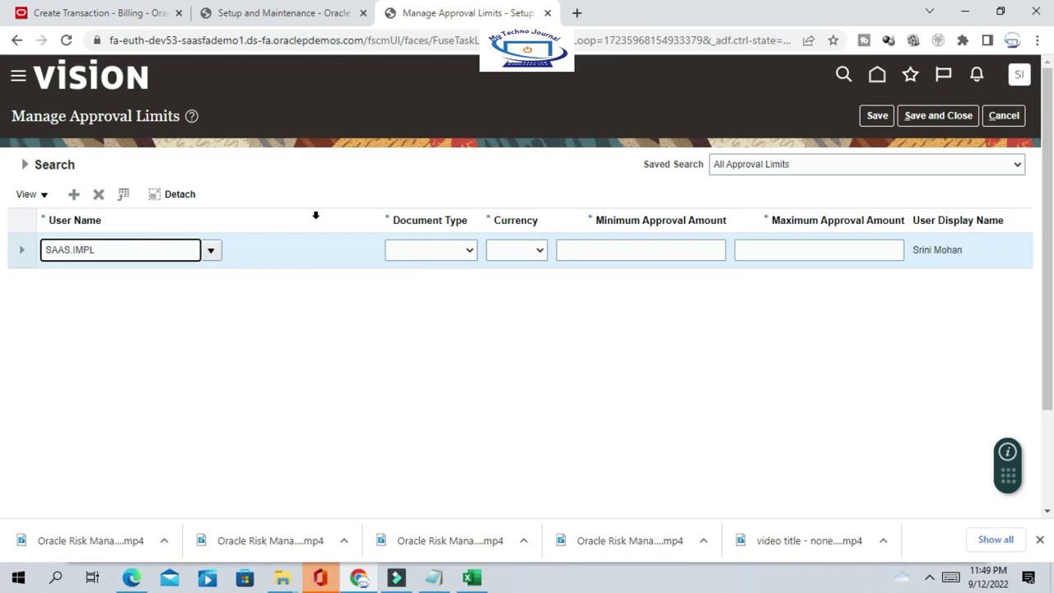
Set the new approval limit's document type to Adjustment and its currency to USD.
left_click(446, 252)
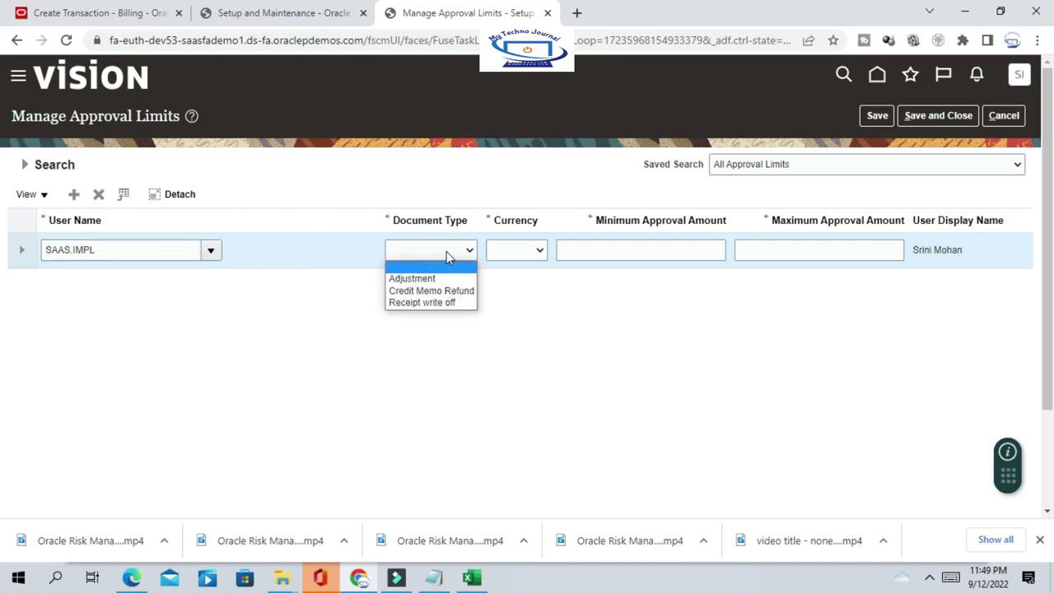
left_click(416, 278)
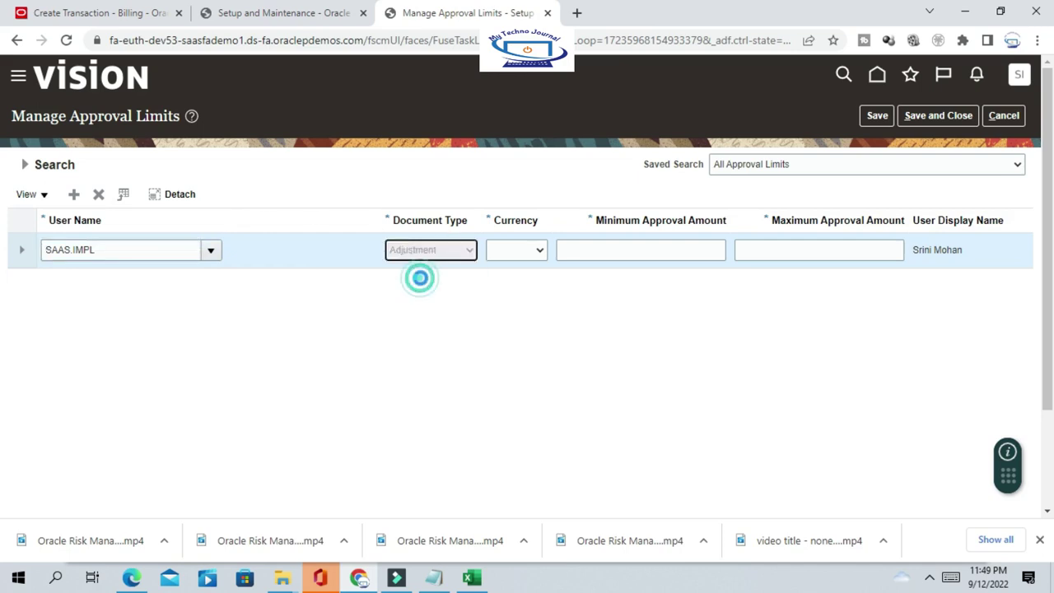
left_click(524, 254)
left_click(542, 277)
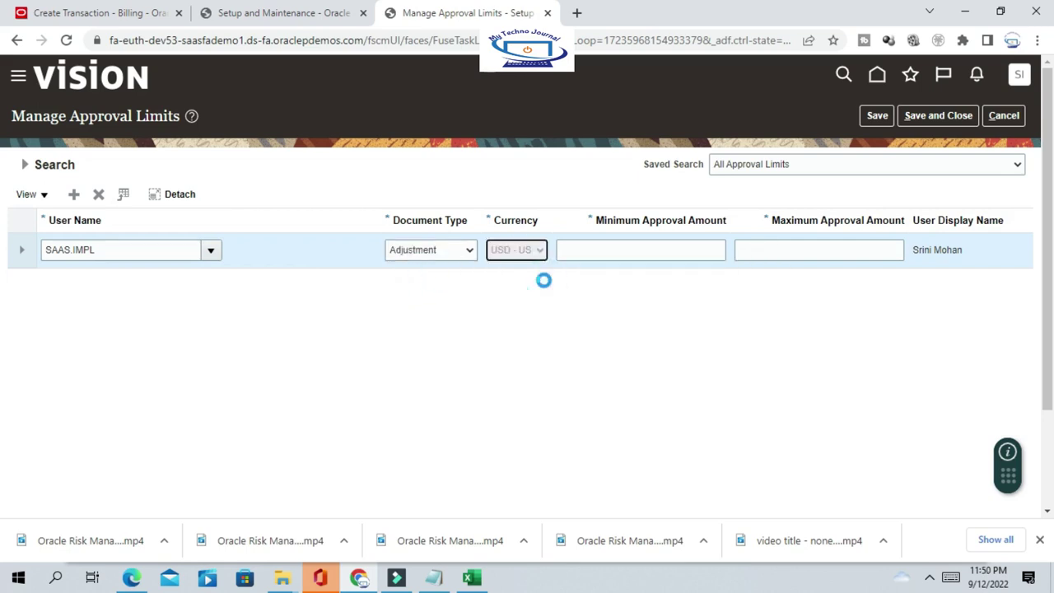
Set the minimum approval amount to -1000 and the maximum to 1000, and save and close the approval limits.
left_click(628, 246)
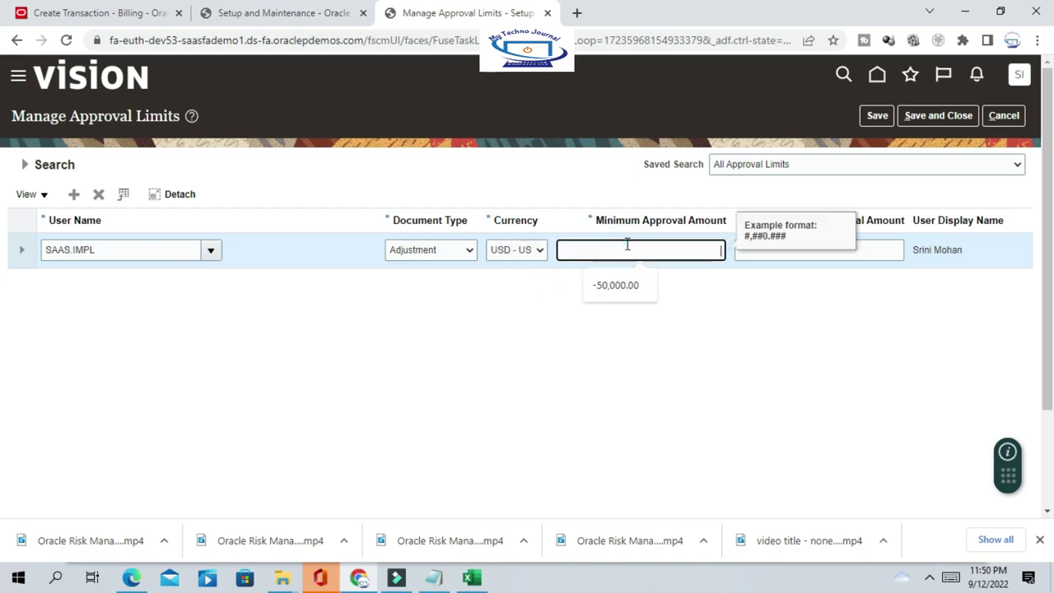
type("-1000")
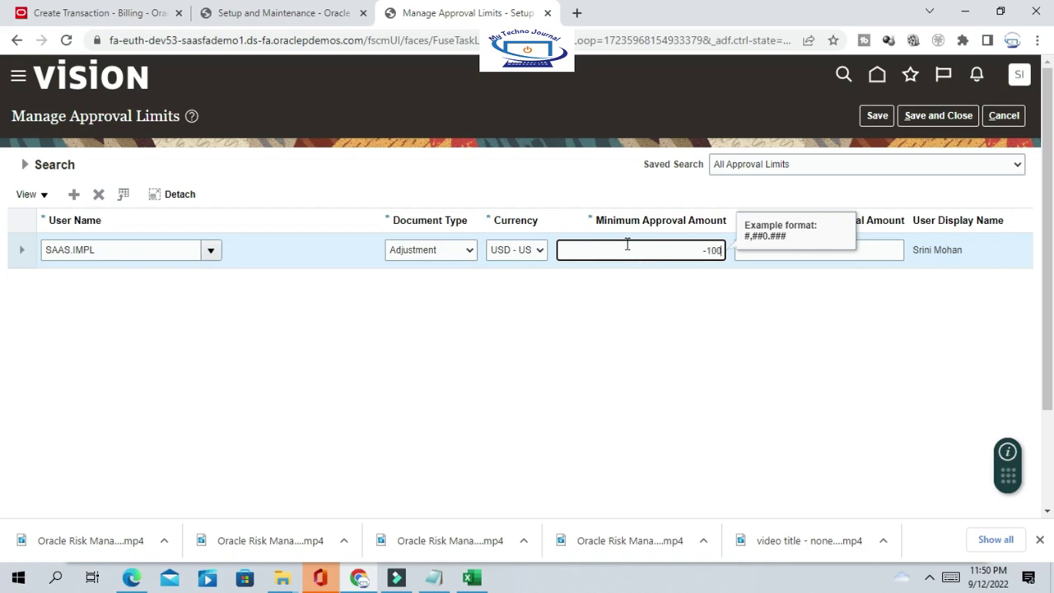
left_click(795, 375)
left_click(818, 253)
type("1000")
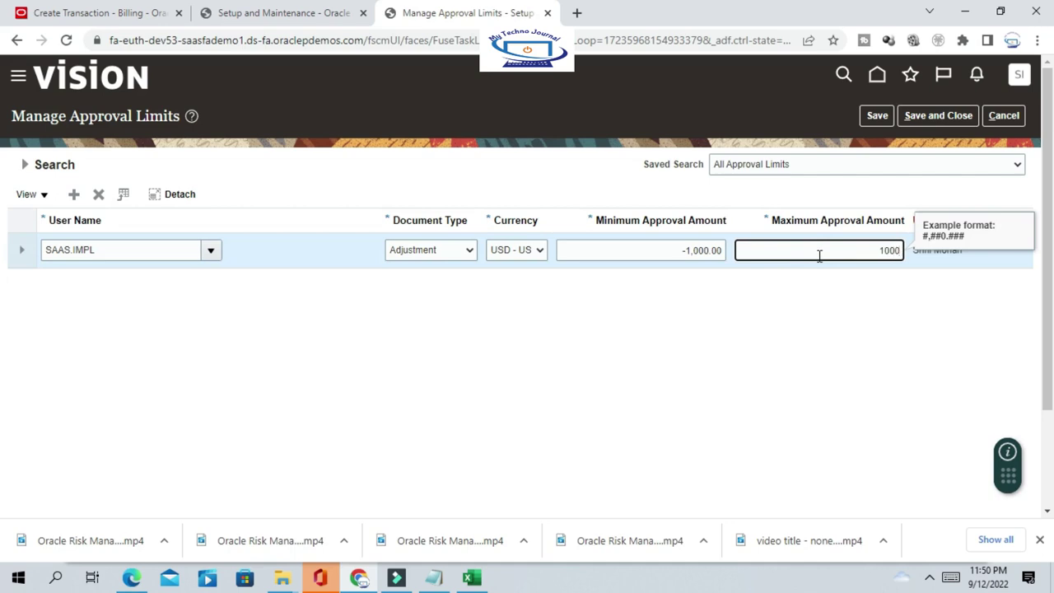
left_click(821, 299)
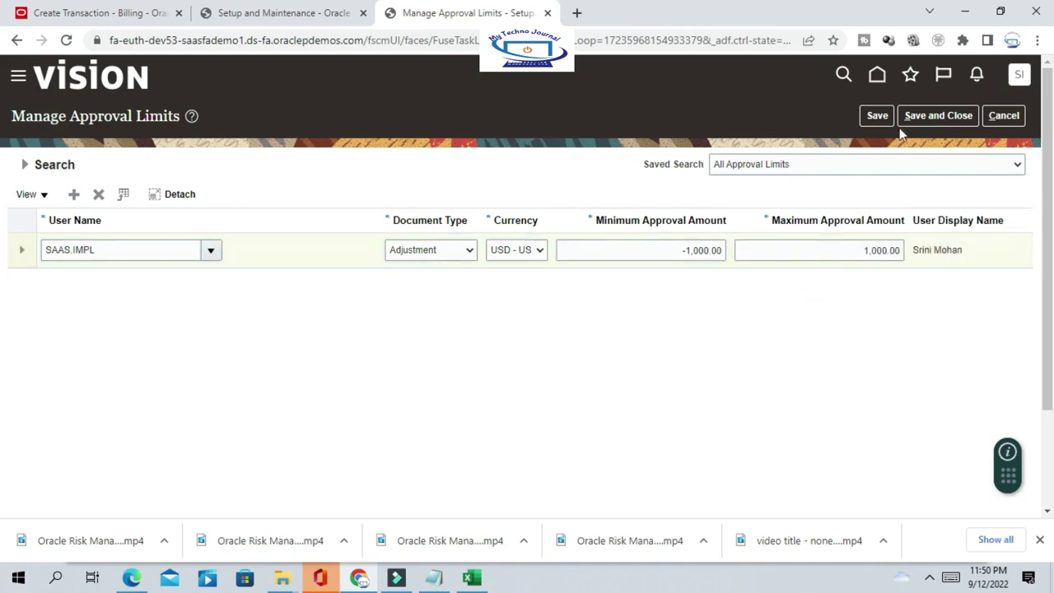
left_click(877, 113)
left_click(933, 120)
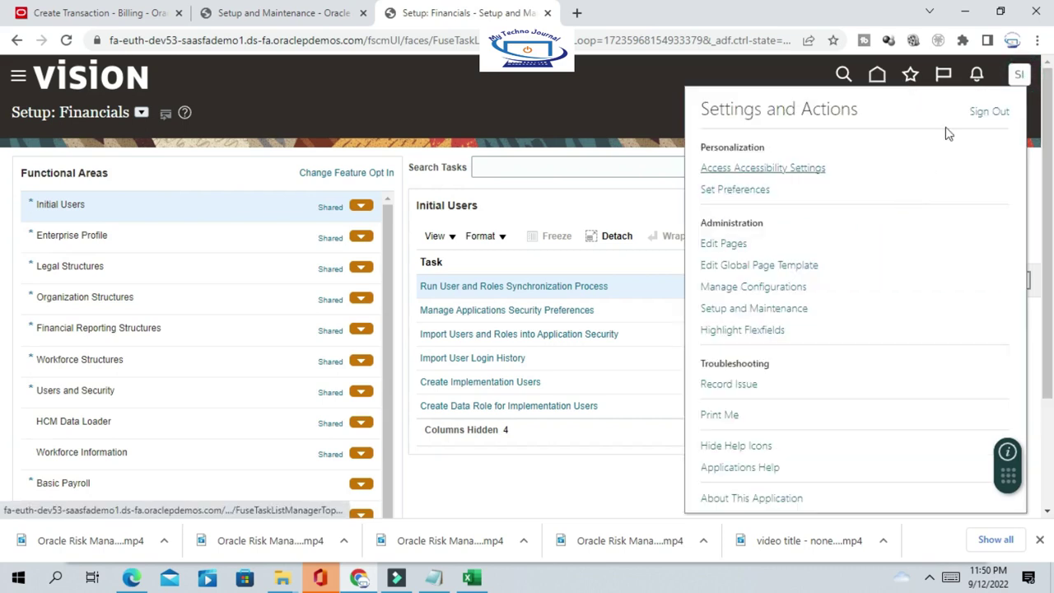
Sign out and sign back in with the user ID SAAS.IMPL and the account password.
left_click(984, 112)
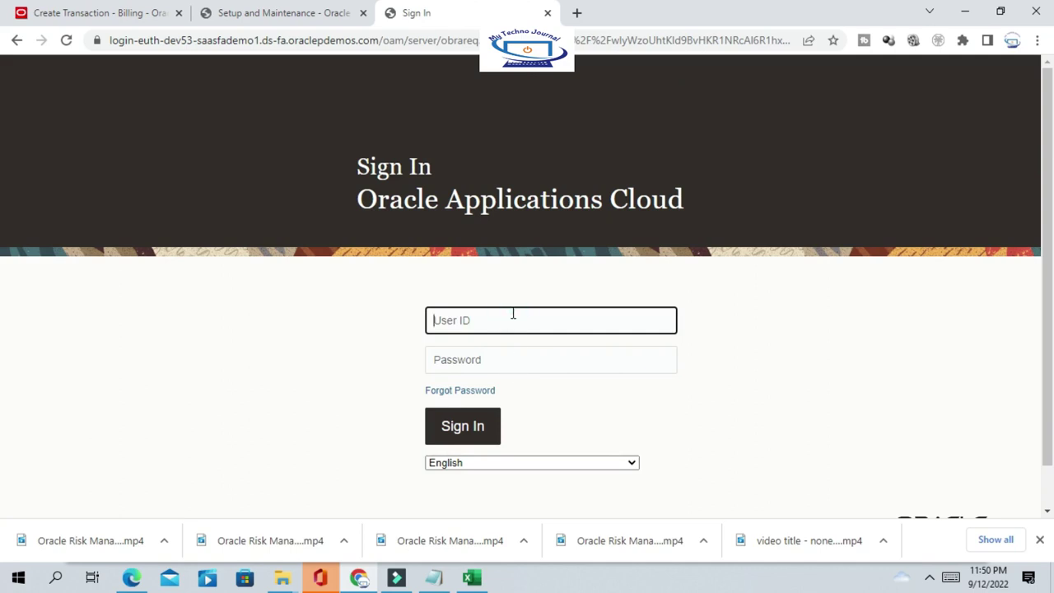
type("sa")
key("BackSpace")
type("SAAS.IMPL")
key("Tab")
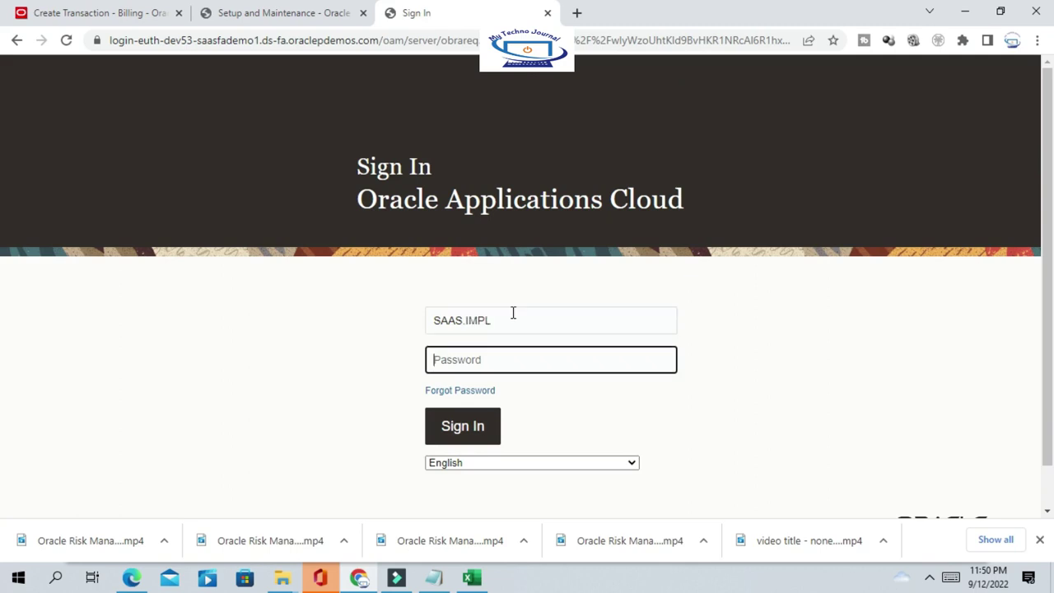
type("*")
key("Return")
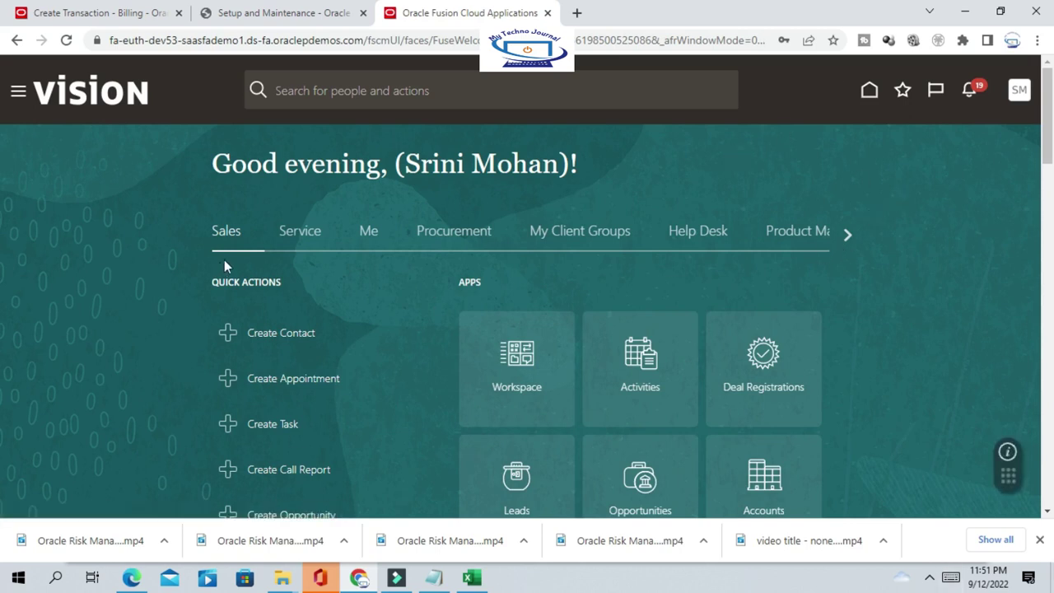
Open the Manage Transactions task in the Receivables Billing work area.
left_click(848, 236)
left_click(848, 236)
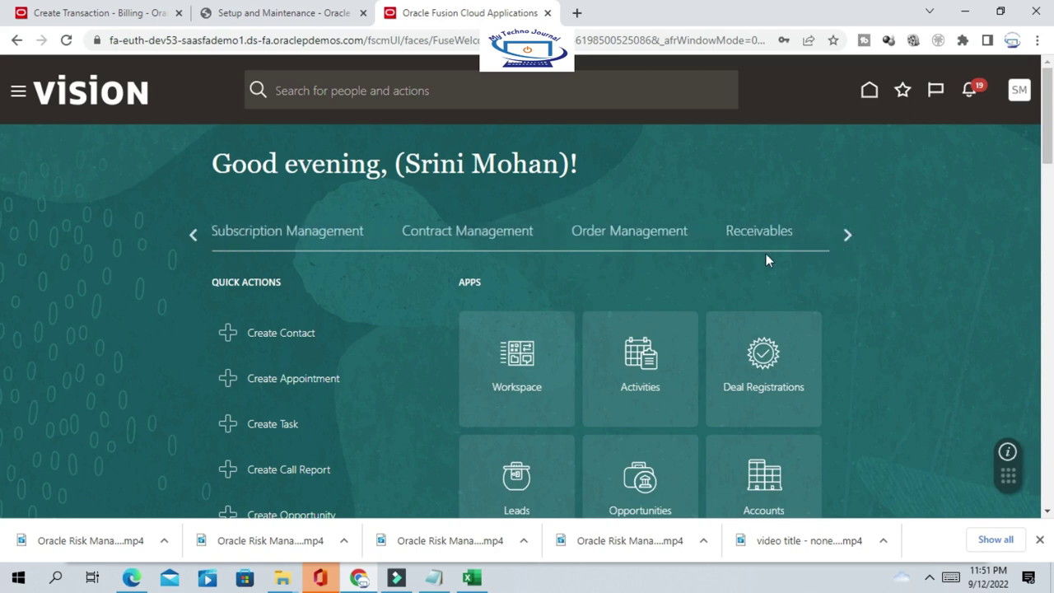
left_click(192, 239)
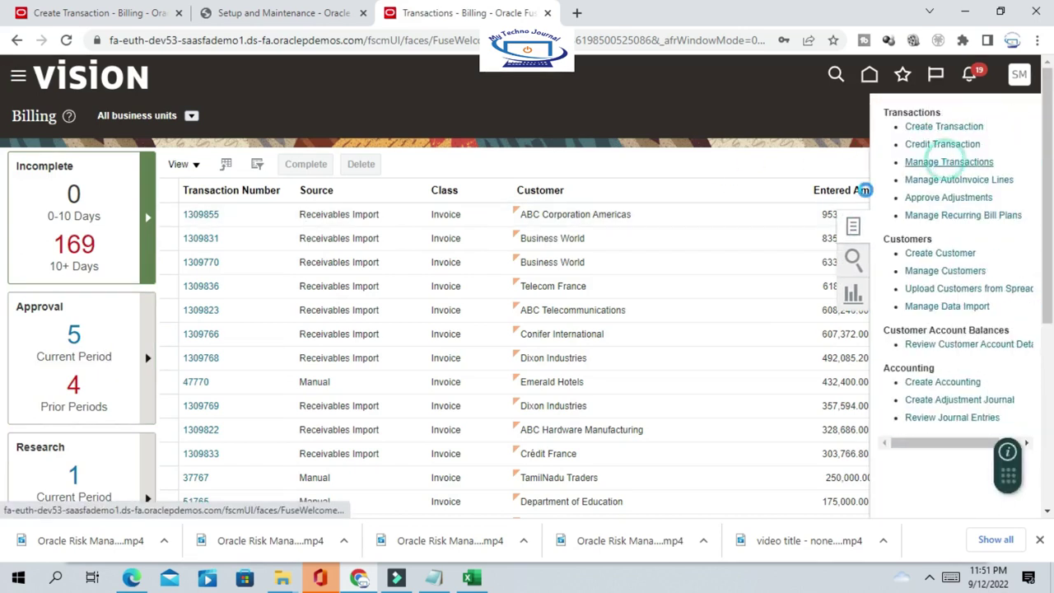
Copy invoice number 64765 from the Notepad notes and search the transactions for that number.
left_click(436, 580)
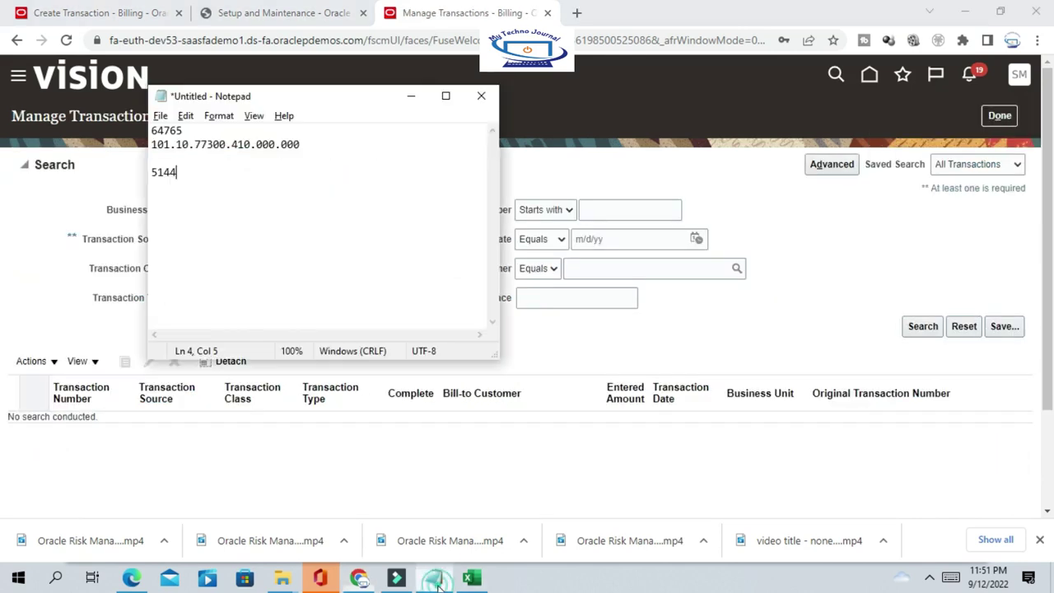
left_click(151, 131)
left_click_drag(152, 132, 191, 133)
key("ctrl+c")
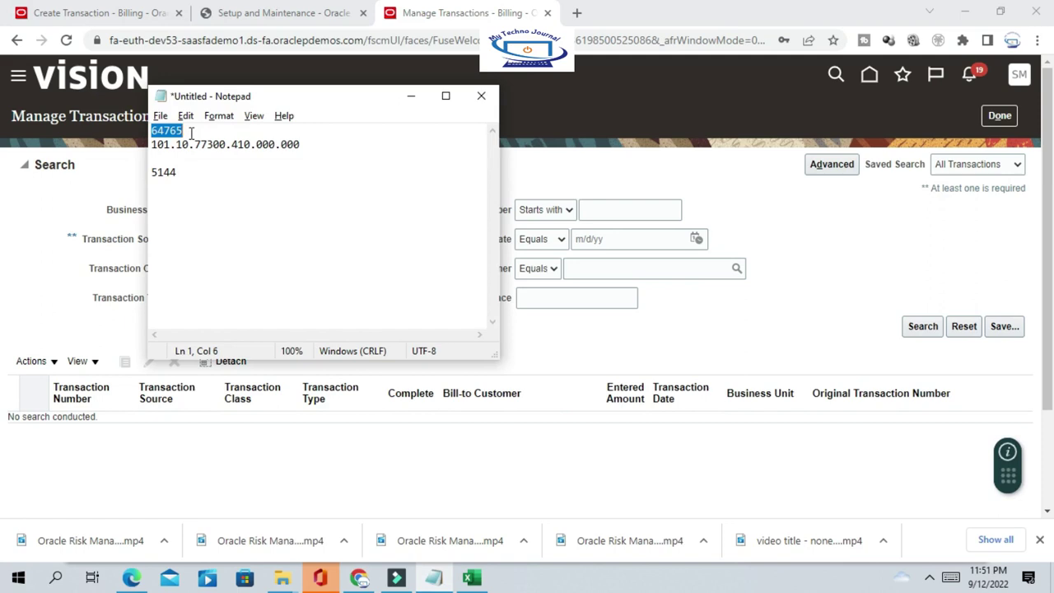
left_click(66, 213)
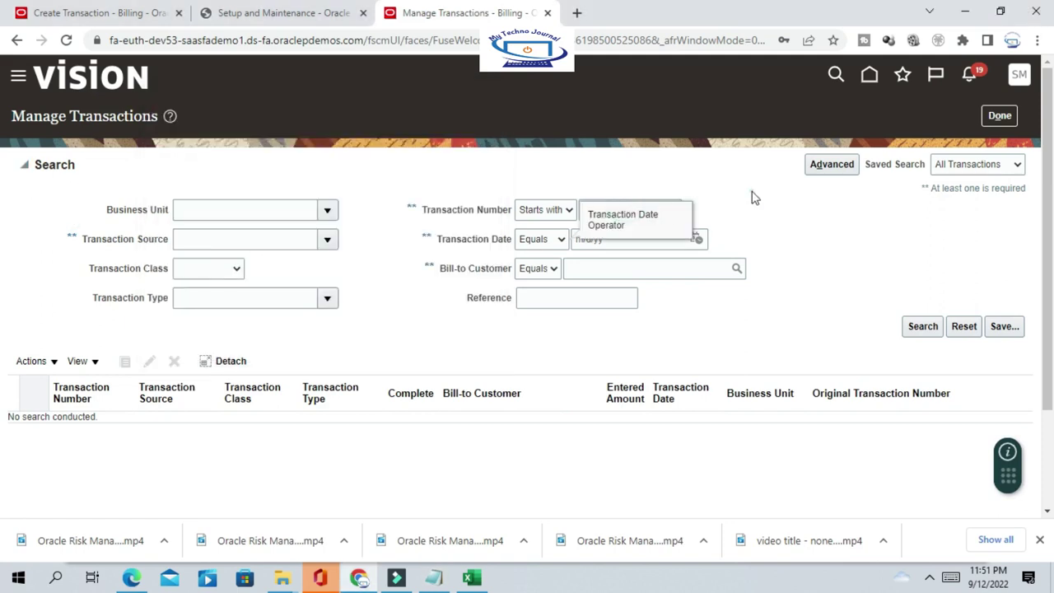
left_click(669, 207)
key("ctrl+v")
left_click(921, 328)
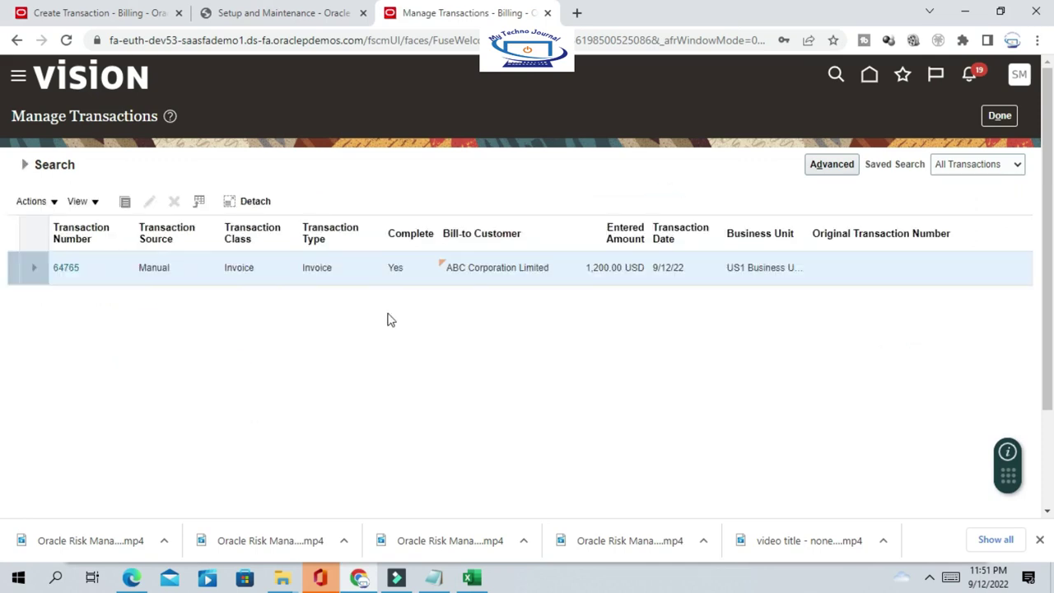
Open invoice 64765, check the status of its line adjustment in Manage Adjustments, and return to the invoice.
left_click(66, 269)
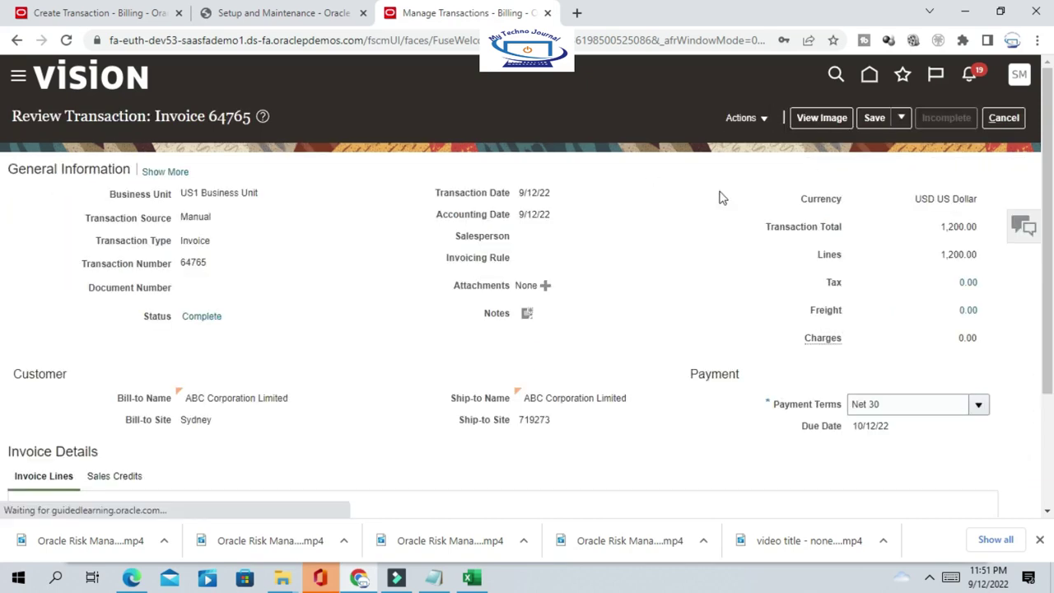
left_click(763, 119)
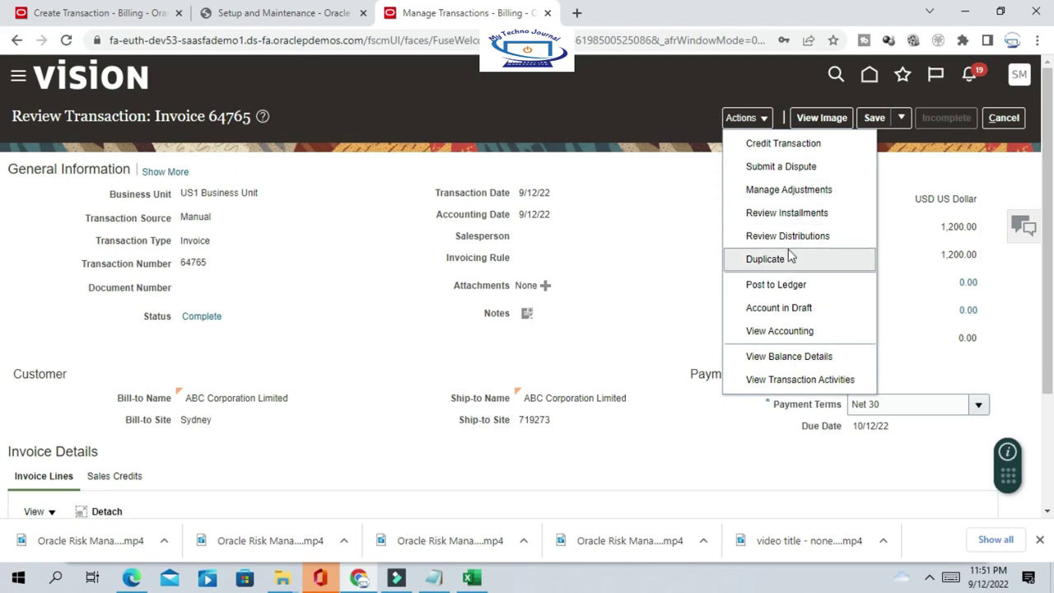
left_click(797, 189)
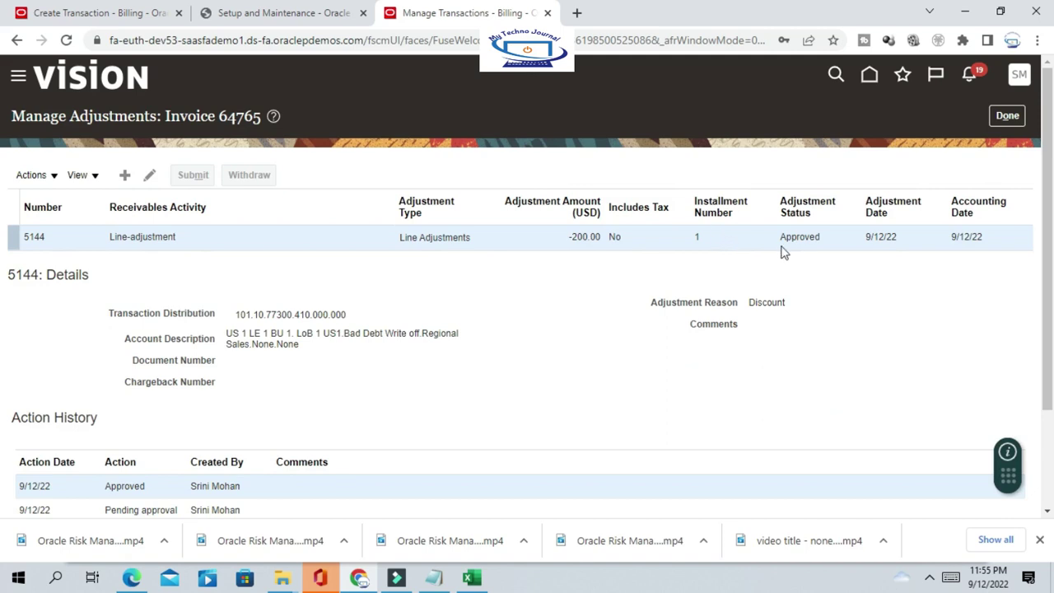
left_click_drag(779, 237, 823, 239)
left_click(1009, 116)
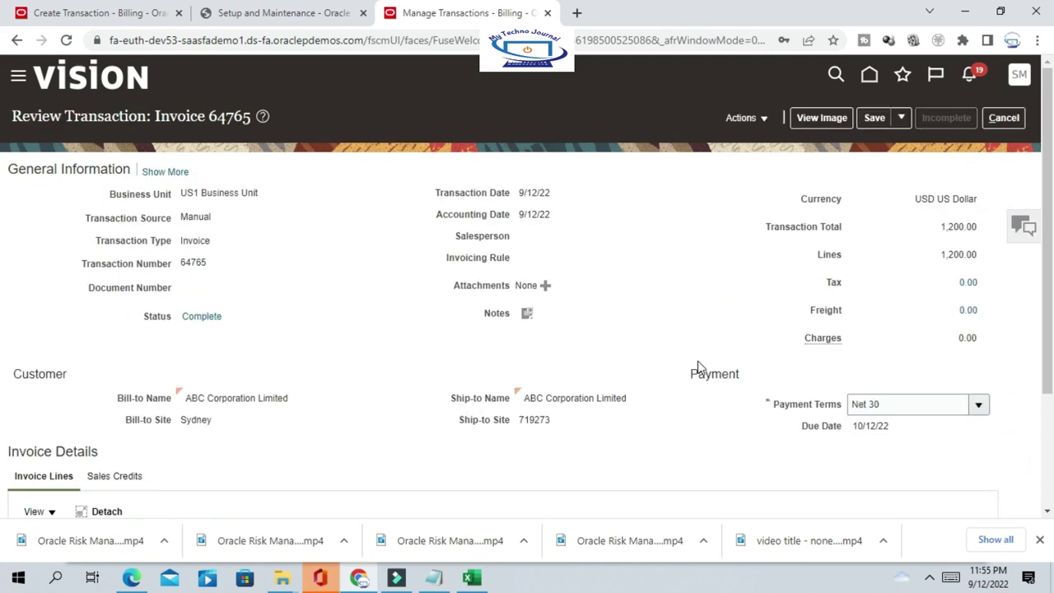
View the invoice's balance details, check the original amount, adjustments and remaining balance, and close them.
left_click(751, 119)
left_click(805, 357)
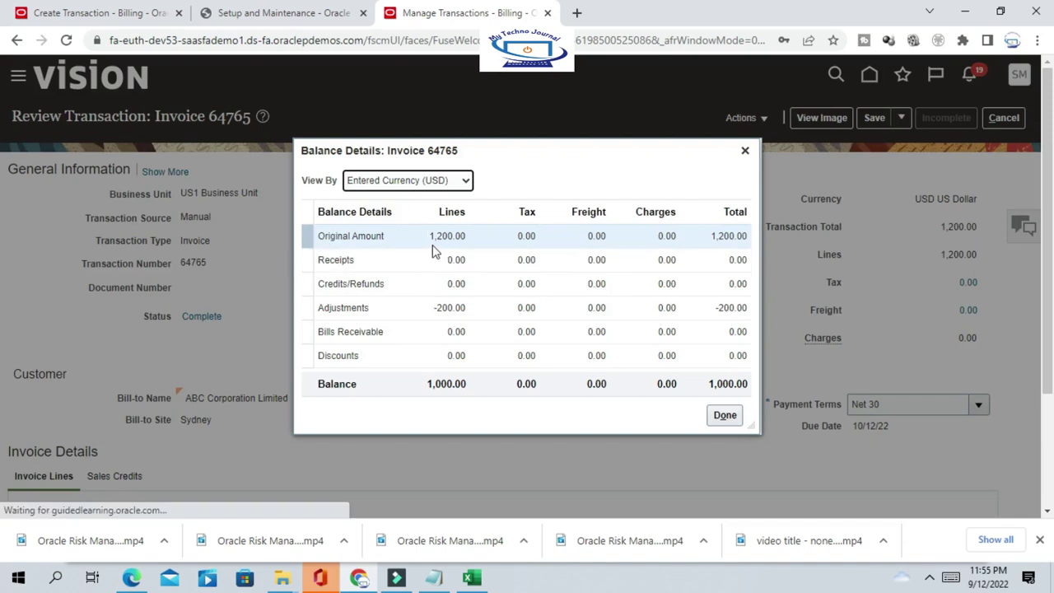
left_click_drag(430, 244, 474, 255)
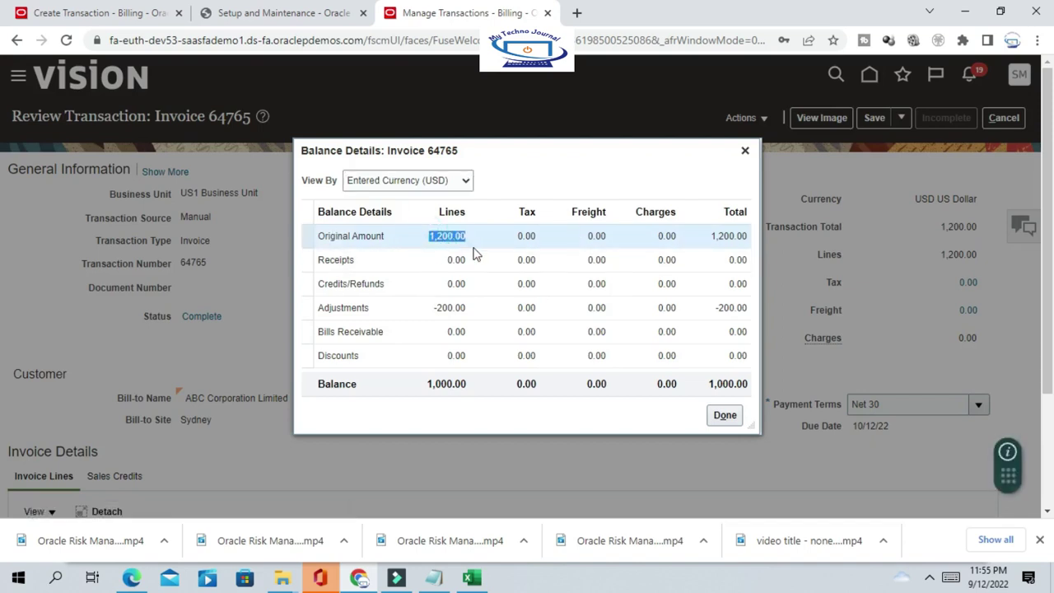
left_click(429, 313)
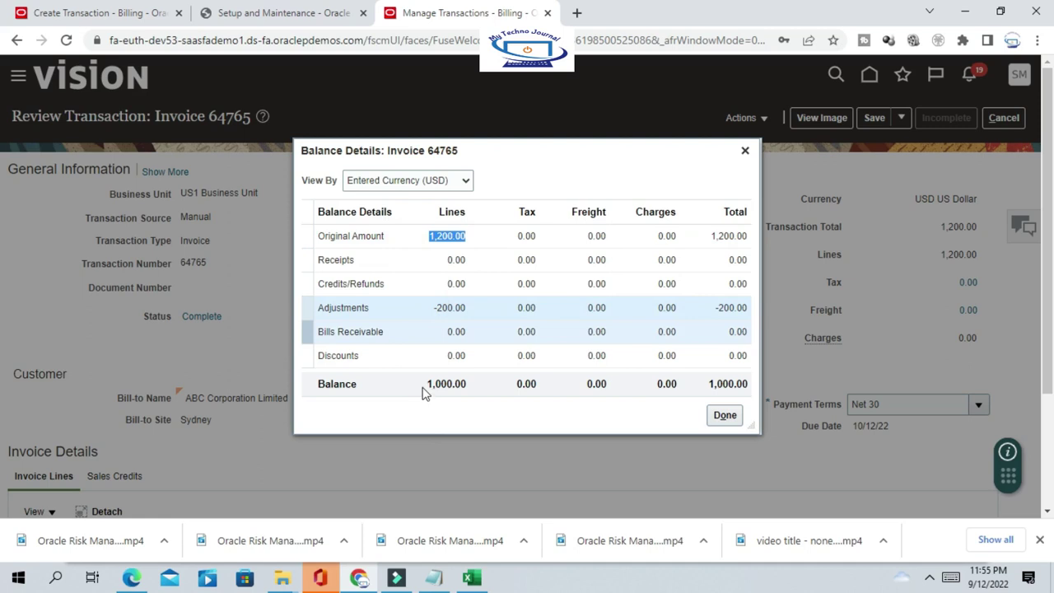
left_click_drag(425, 393, 480, 394)
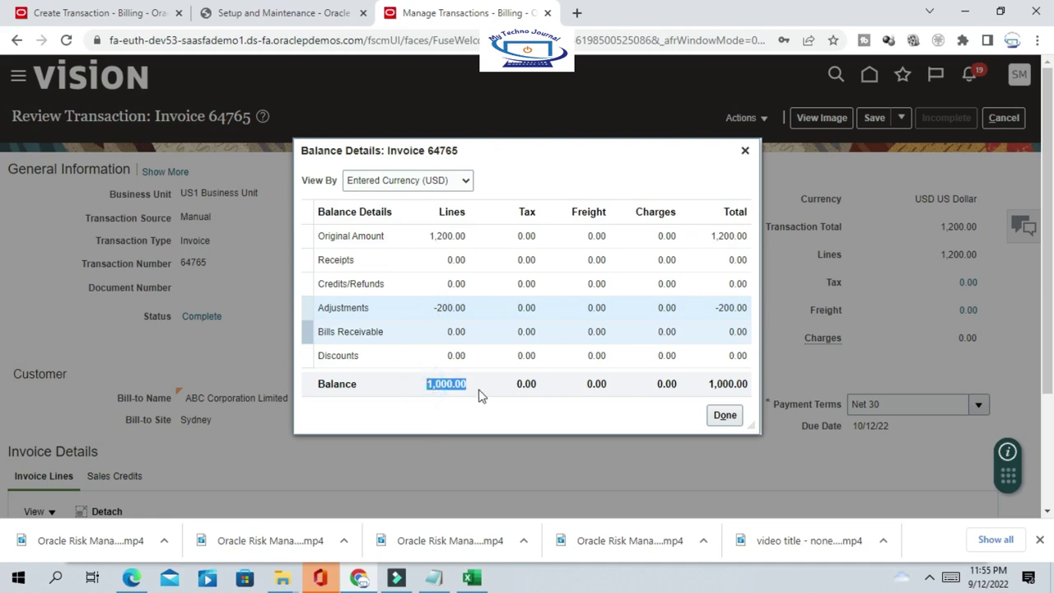
left_click(724, 415)
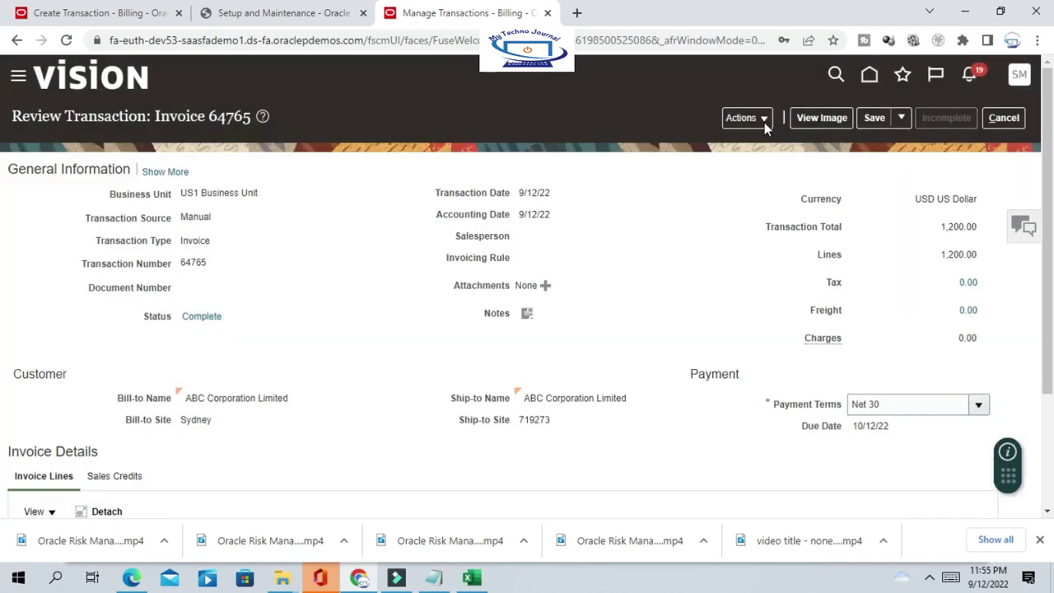
View the invoice's transaction activities, check the adjustment number, and close the activities.
left_click(763, 121)
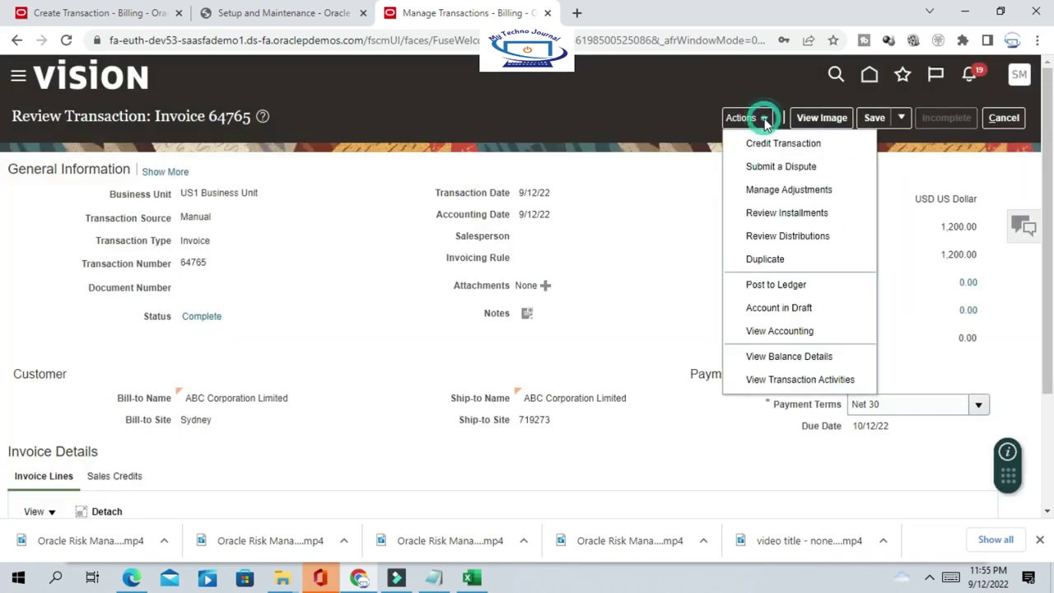
left_click(800, 380)
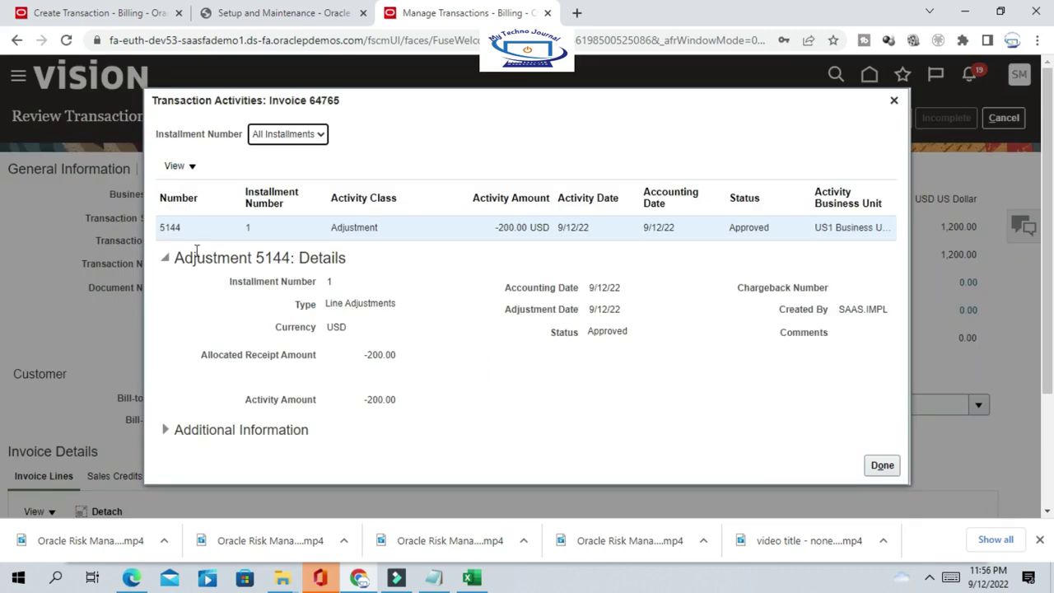
left_click_drag(160, 229, 181, 231)
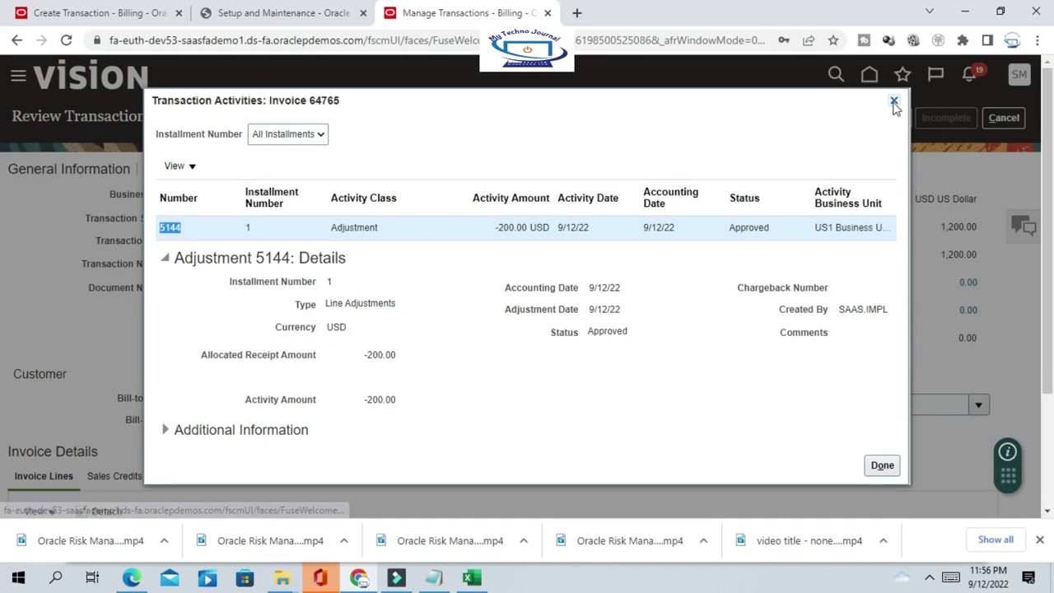
left_click(894, 100)
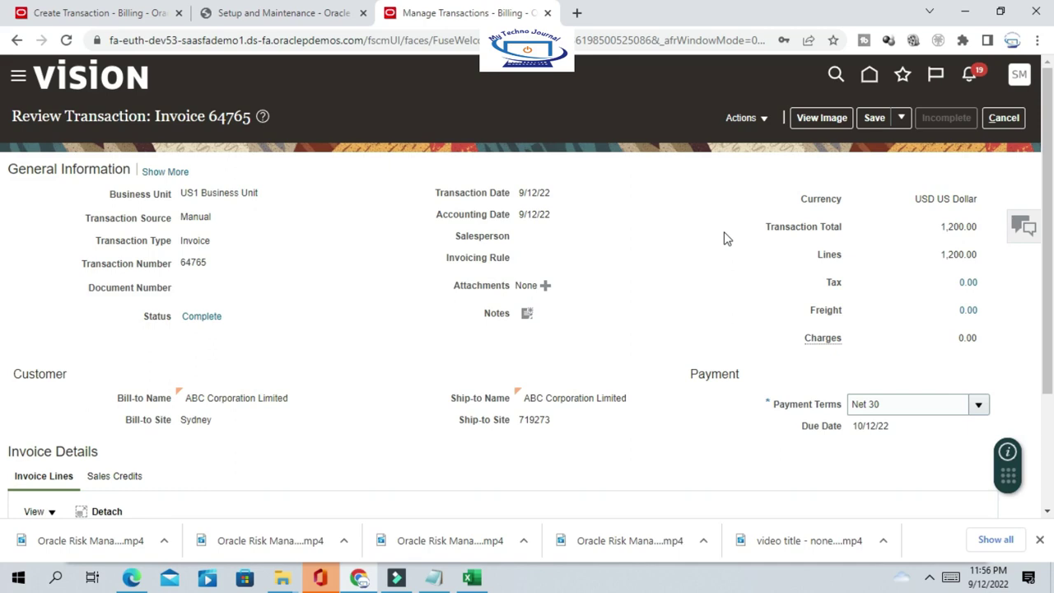
Switch to the Excel workbook to review the AR invoice adjustment notes, and return to the invoice in the browser.
left_click(474, 582)
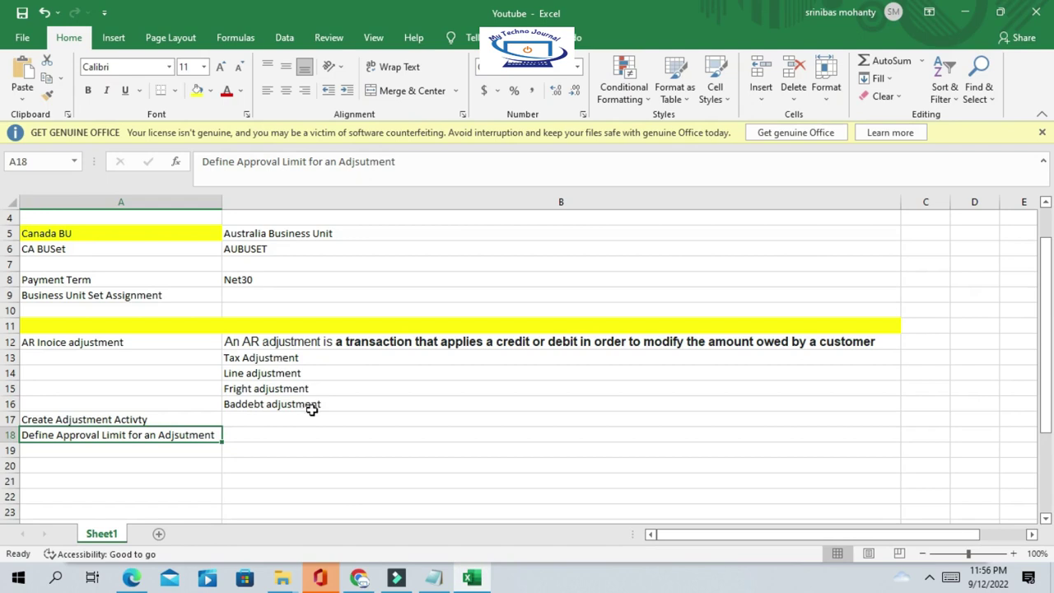
left_click(965, 12)
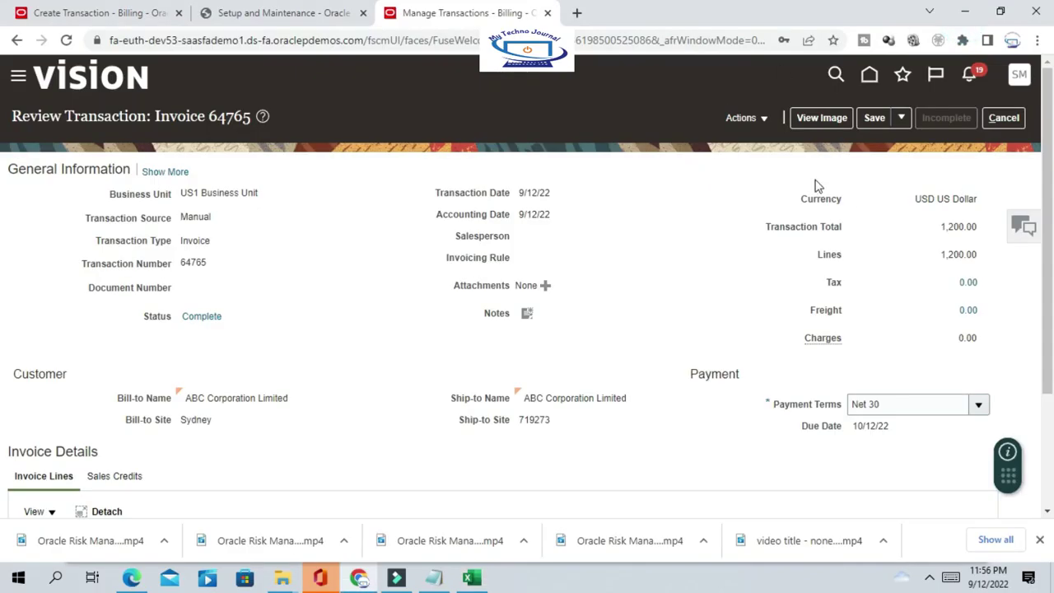